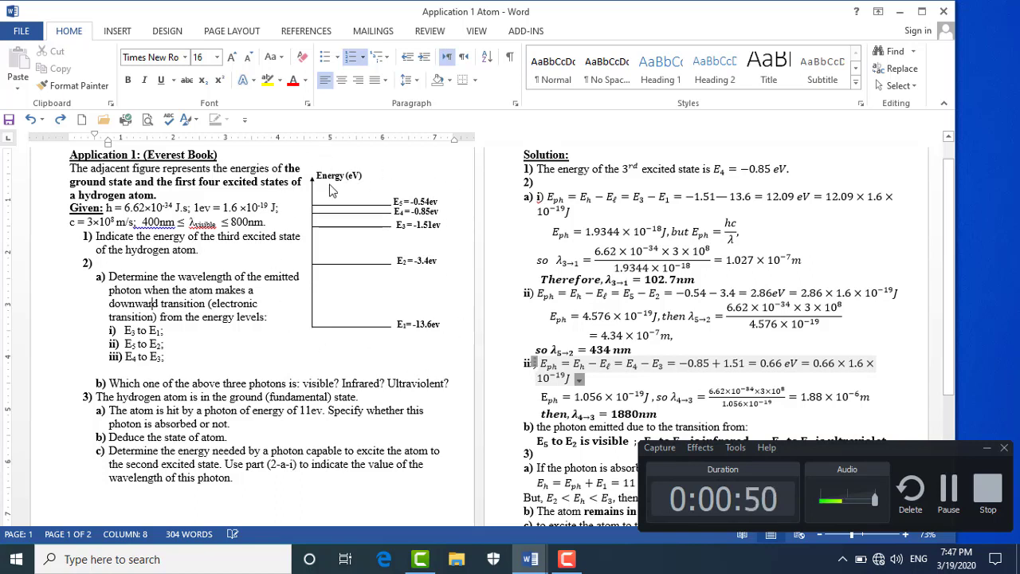
Step: Check the E1, E2 and E5 diagram labels, then highlight question 1 on the third excited state's energy
left_click(399, 324)
left_click_drag(398, 325, 440, 322)
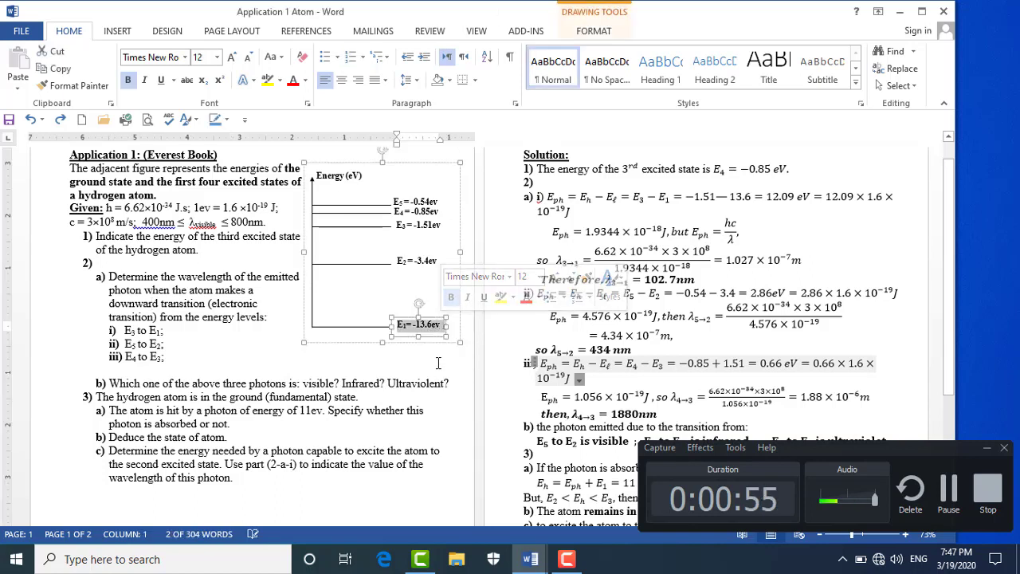
key("Escape")
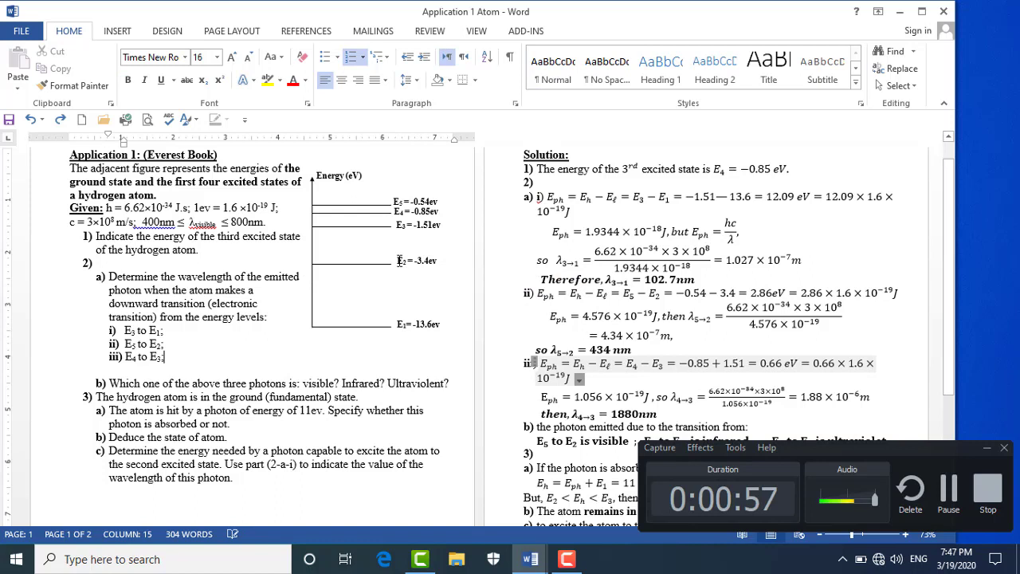
double_click(398, 261)
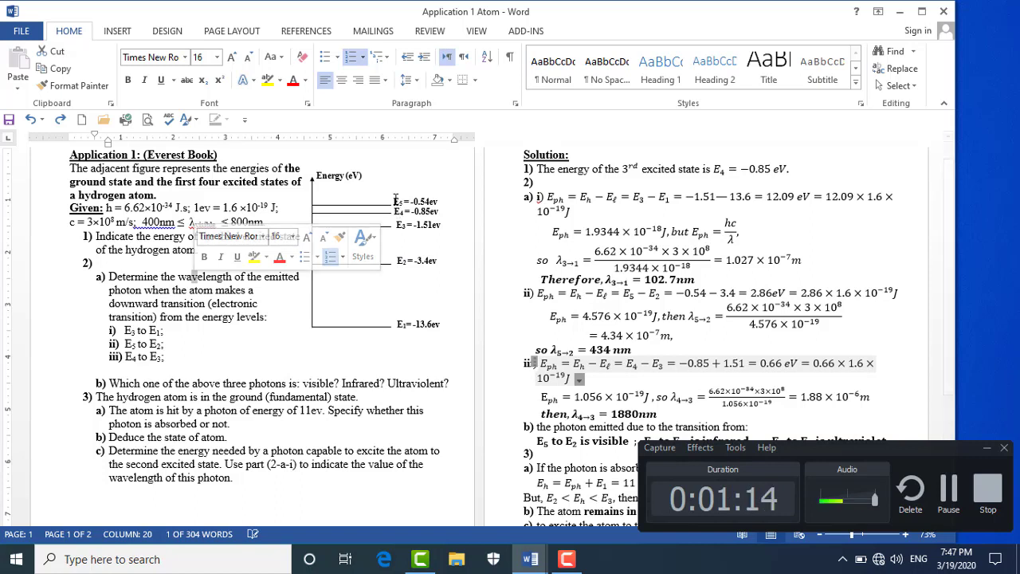
left_click(425, 201)
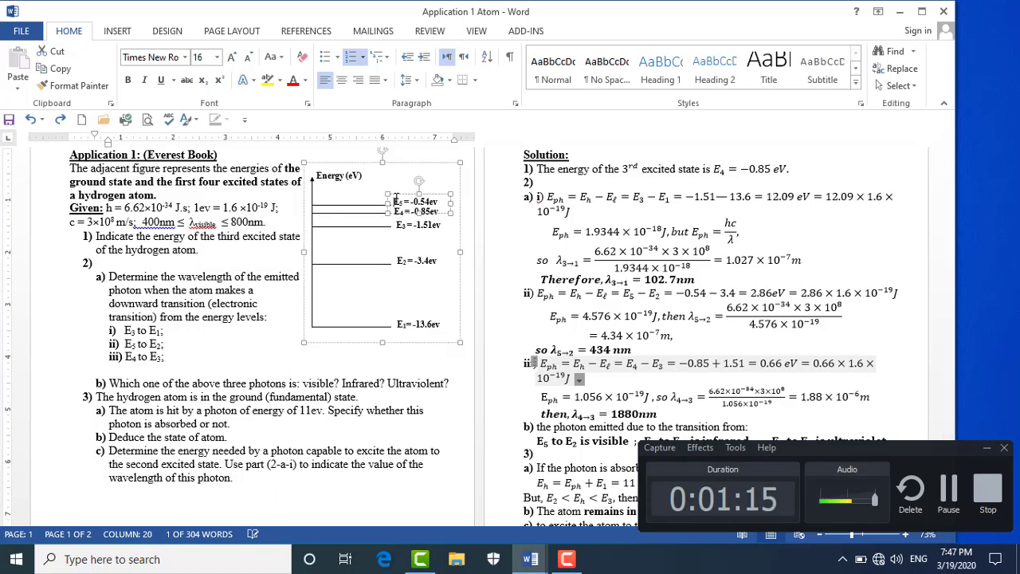
left_click(277, 277)
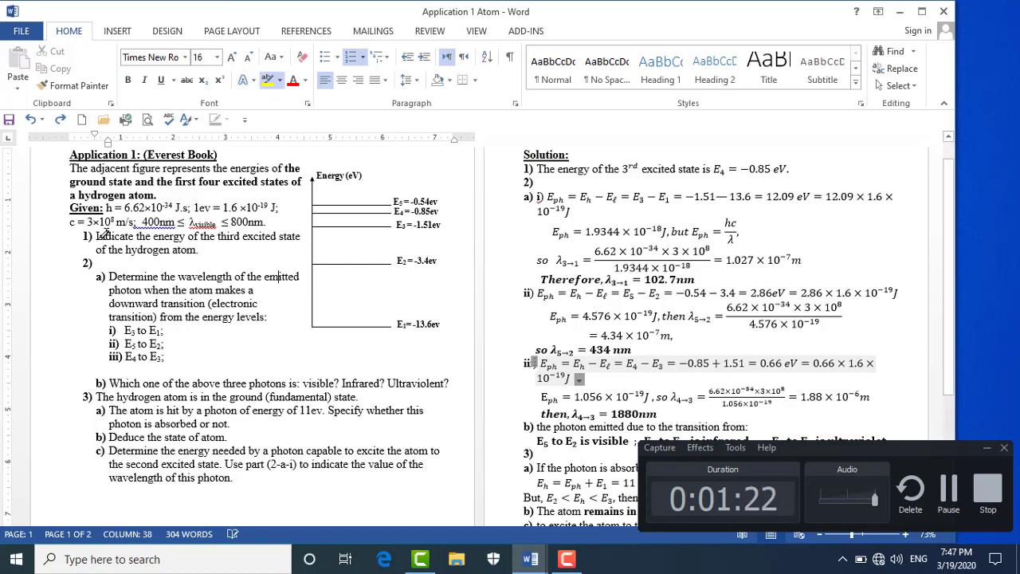
mouse_move(102, 233)
left_mouse_down()
mouse_move(296, 239)
mouse_move(292, 269)
left_mouse_up()
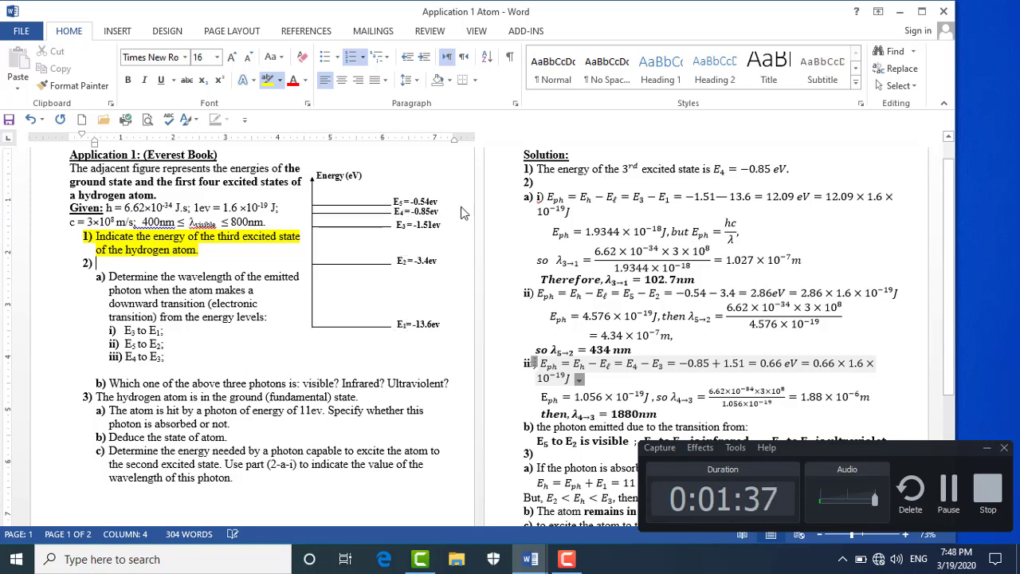
Step: Highlight 'Solution:' with the −0.85 eV answer, plus 'Determine the wavelength' and 'photon' in question 2a
left_click_drag(540, 158, 806, 176)
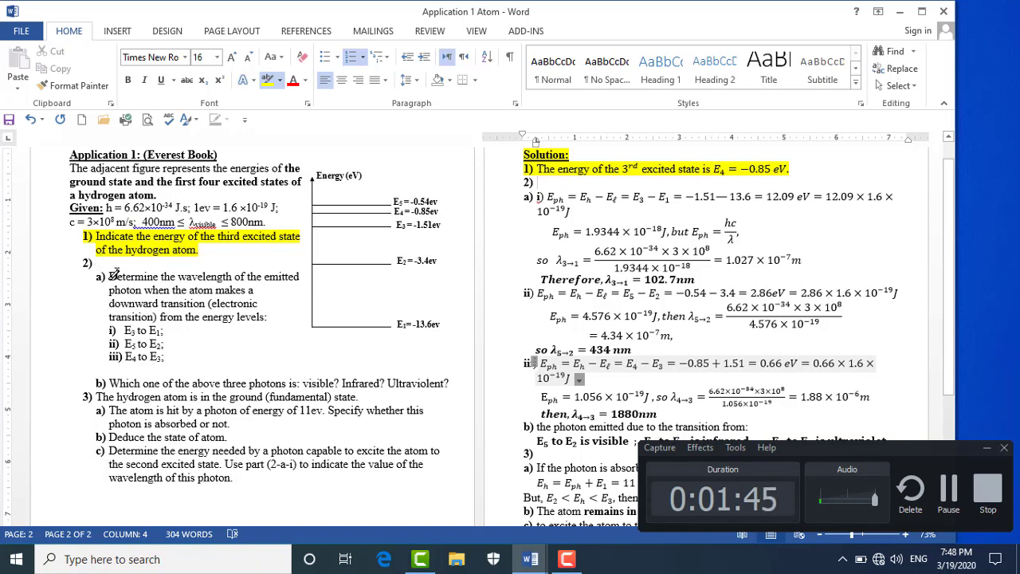
left_click_drag(114, 273, 231, 277)
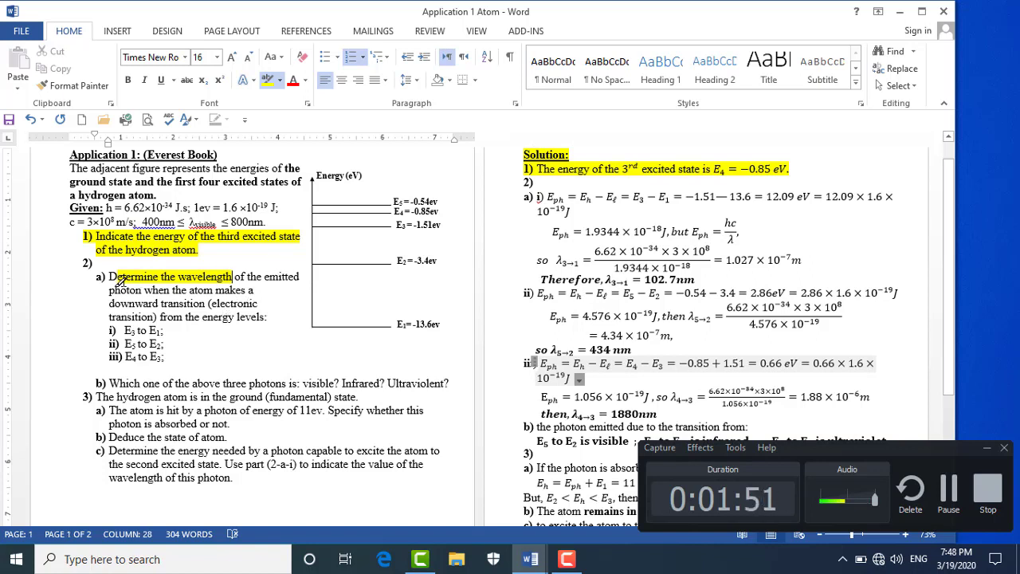
left_click_drag(109, 290, 142, 290)
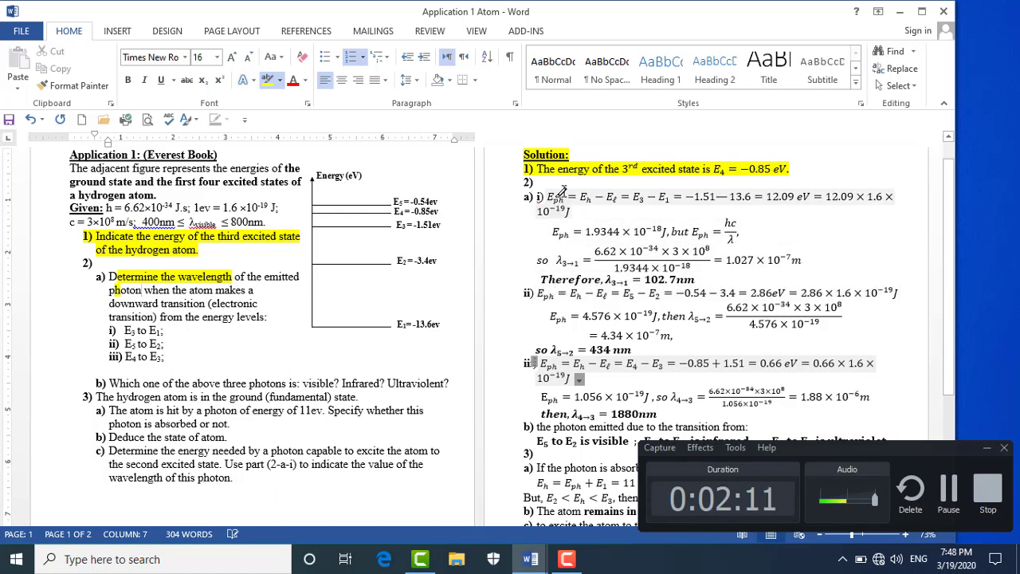
mouse_move(569, 194)
left_mouse_down()
mouse_move(641, 193)
mouse_move(604, 193)
left_mouse_up()
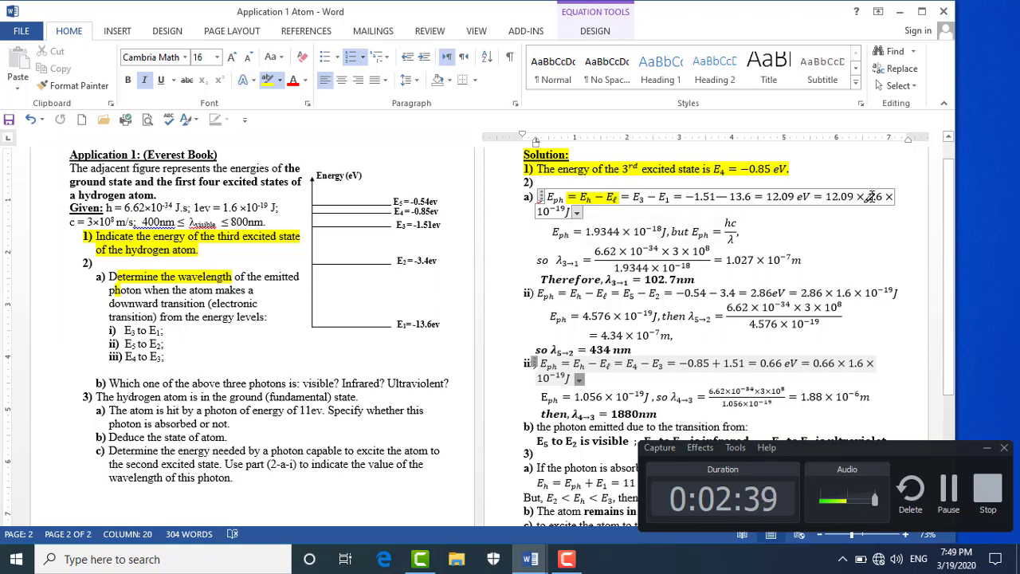
Step: Highlight the a) i) equation line, the hc/λ fraction, the 1.9344 × 10⁻¹⁸J value and the λ3→1 fraction
left_click(558, 195)
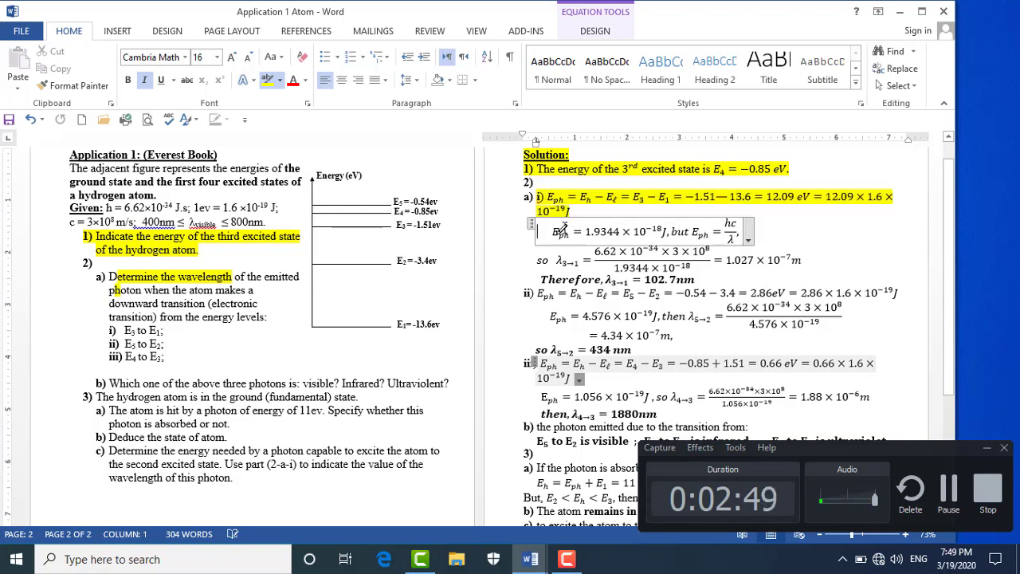
left_click(566, 230)
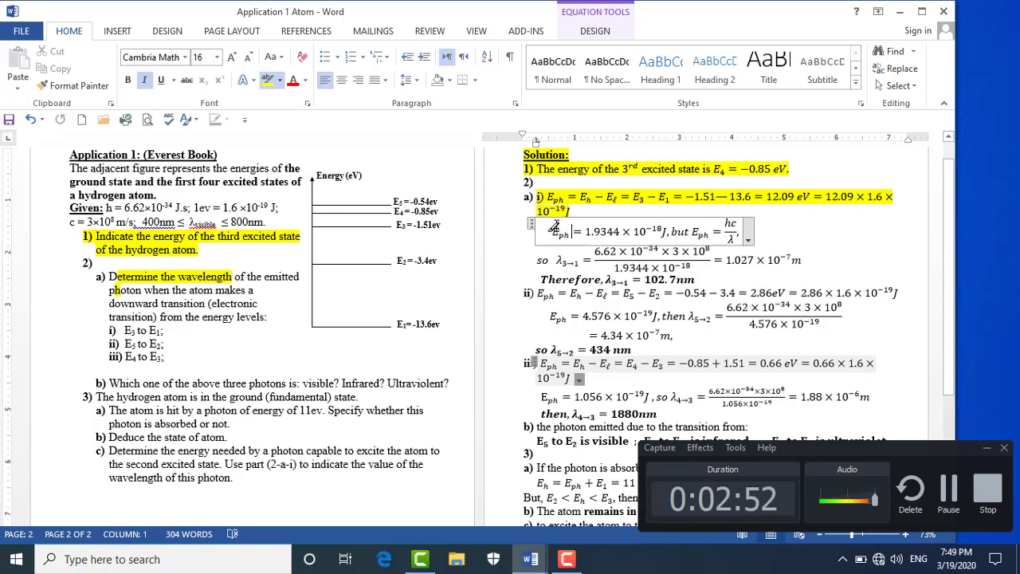
left_click_drag(572, 231, 585, 231)
left_click_drag(725, 222, 741, 239)
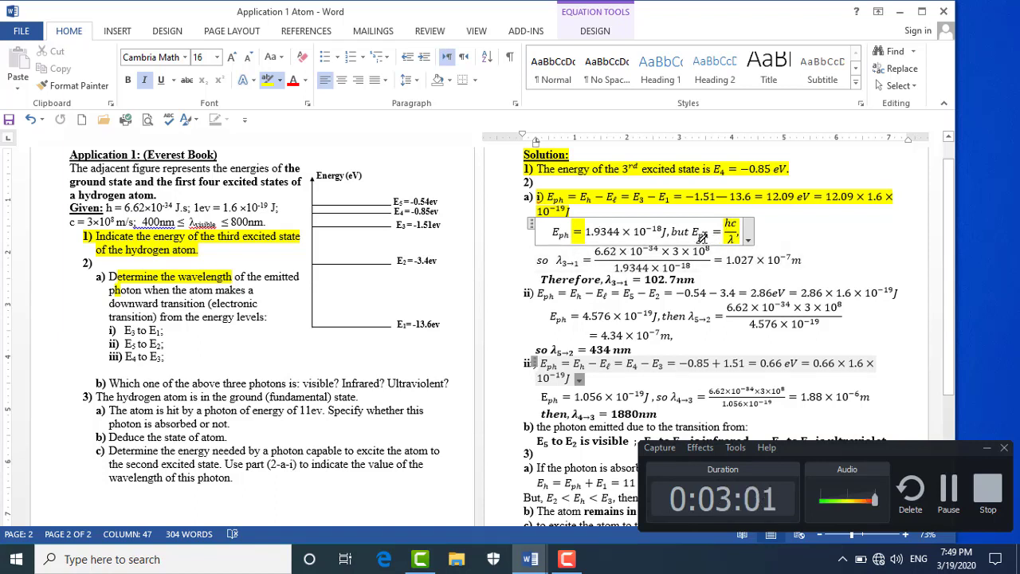
left_click(609, 258)
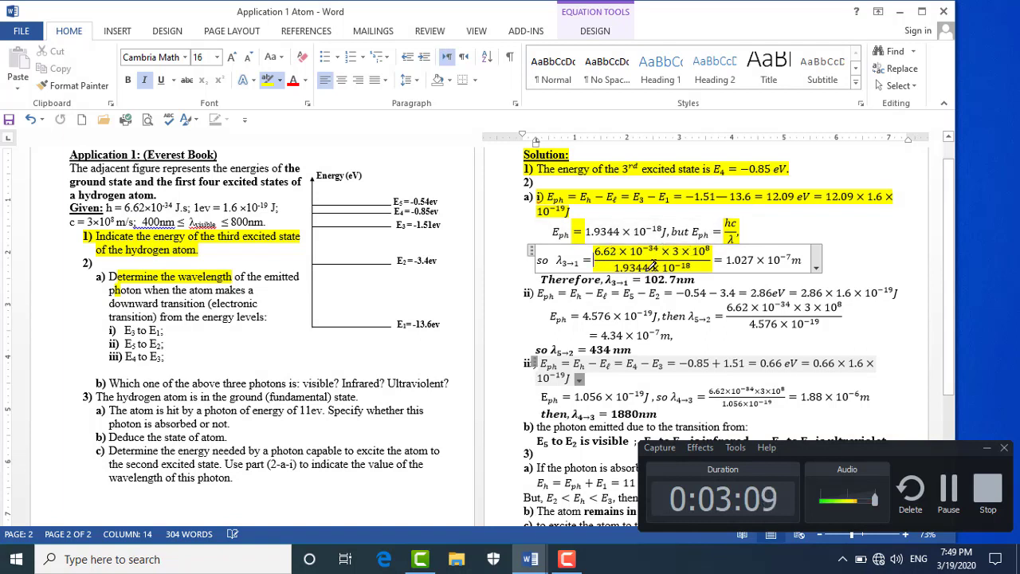
left_click_drag(586, 232, 664, 233)
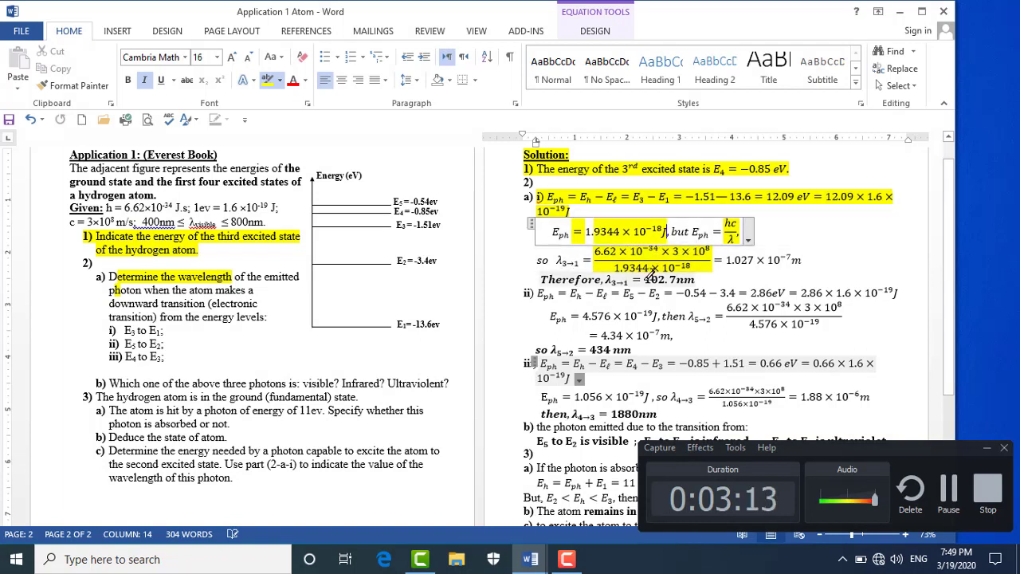
left_click(651, 268)
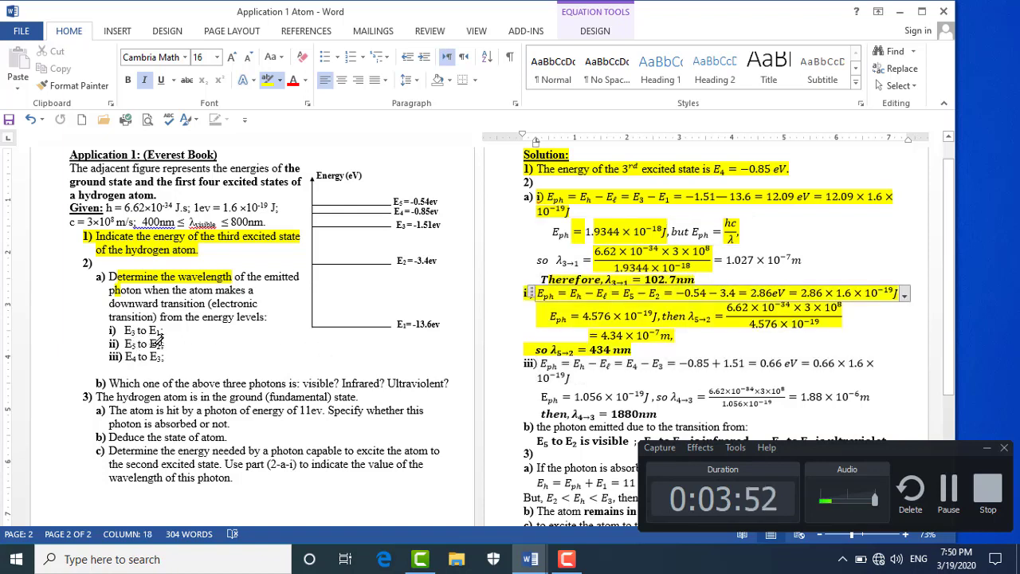
Step: Redo the yellow highlight on the ii) solution block with Ctrl+Alt+H
left_click_drag(539, 292, 713, 349)
key("ctrl+alt+h")
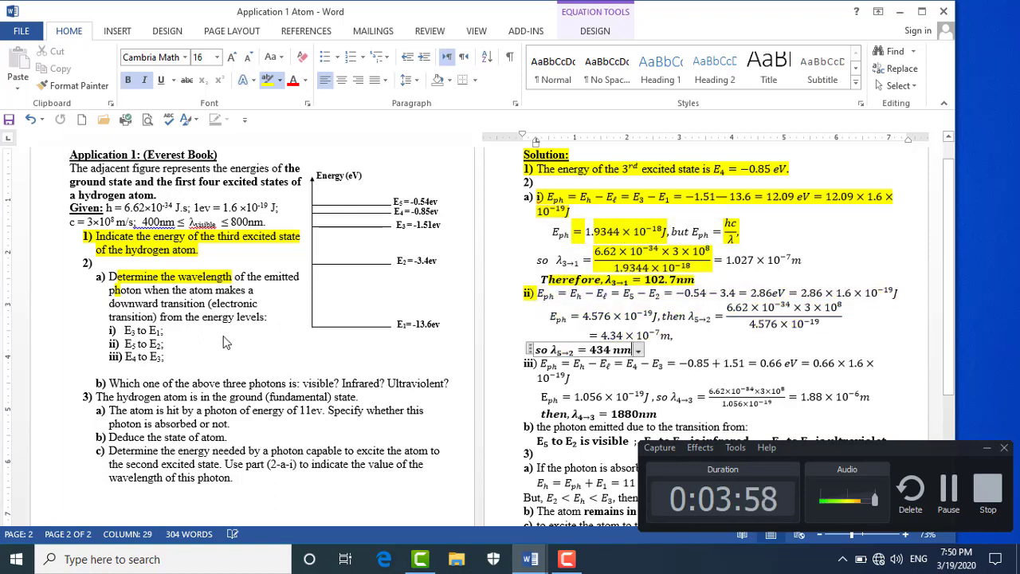
left_click_drag(541, 294, 669, 348)
key("ctrl+alt+h")
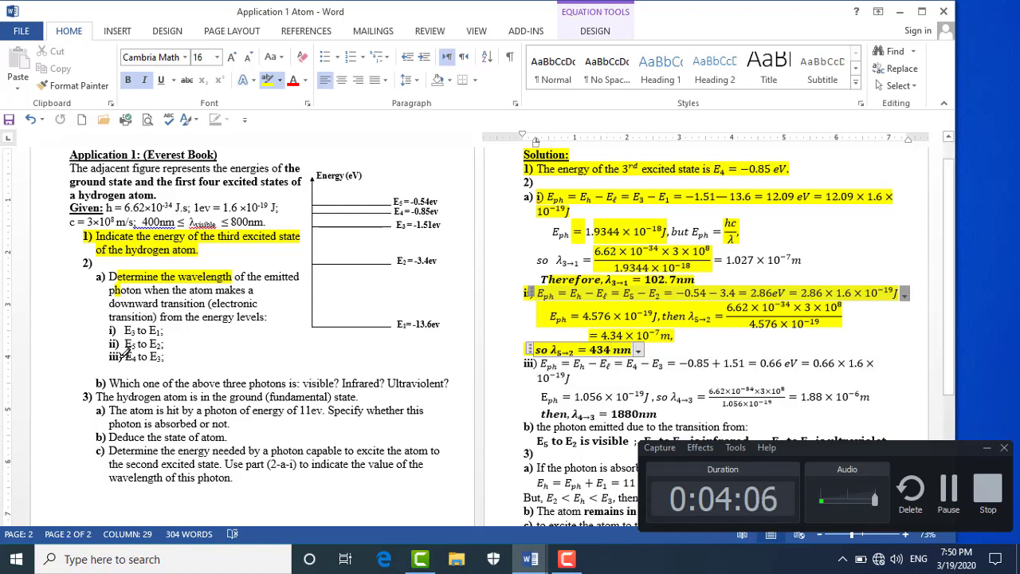
Step: Highlight 'iii) E4 to E3' in question 2a and the iii) solution equations in yellow
left_click_drag(109, 357, 165, 356)
key("ctrl+alt+h")
left_click_drag(539, 361, 678, 409)
key("ctrl+alt+h")
left_click(593, 407)
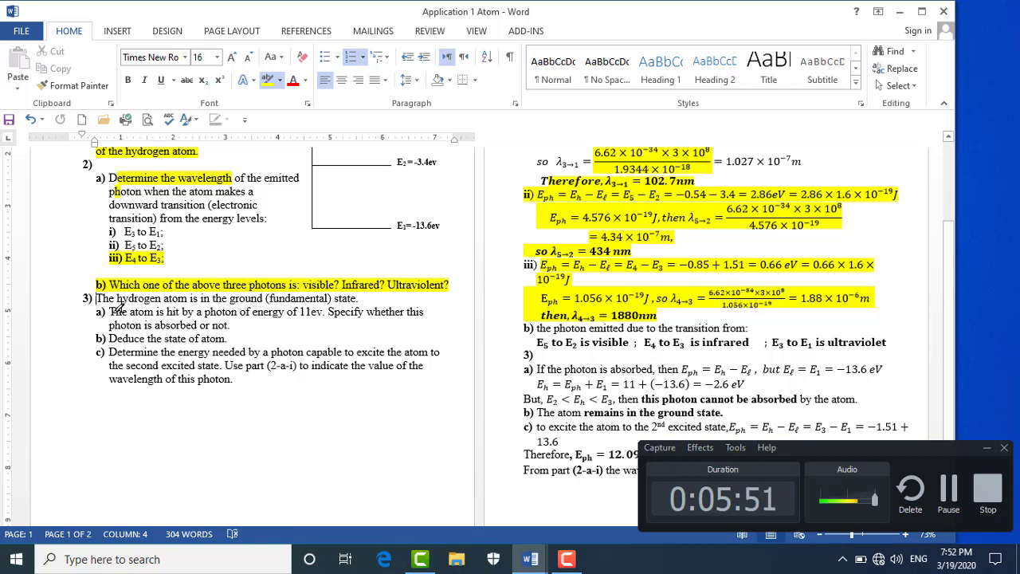
Step: Highlight 'The atom is hit by a photon of energy of 11ev.' in question 3a
left_click_drag(110, 312, 325, 312)
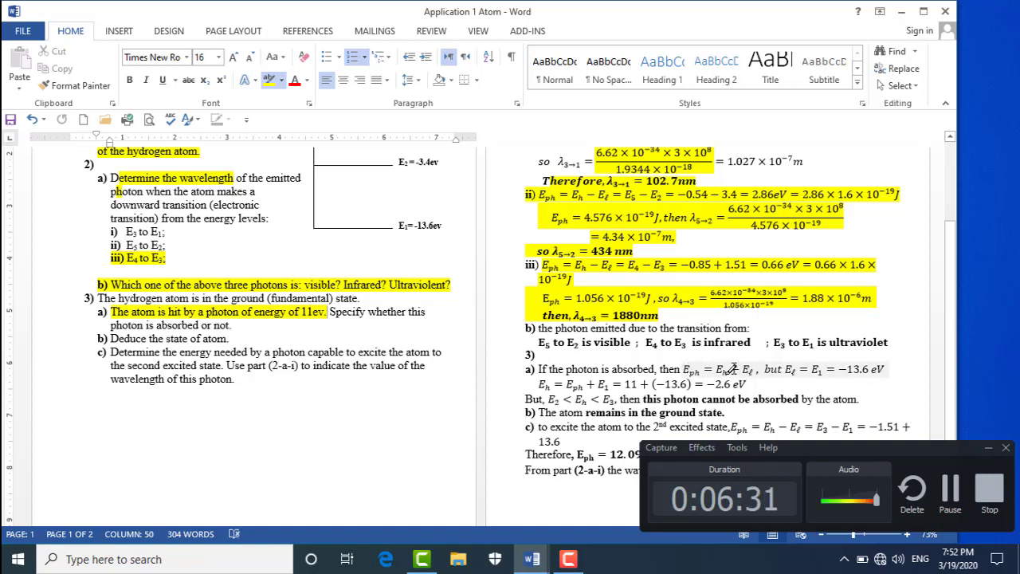
Step: Highlight the first line of the 3a solution and the Eh = −2.6 eV equation
left_click_drag(692, 365, 785, 368)
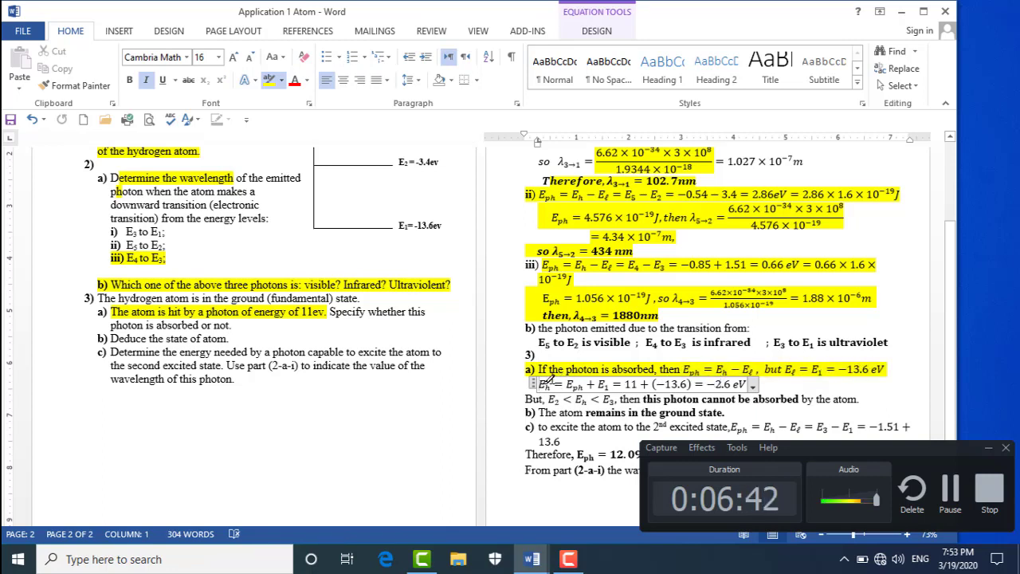
left_click_drag(547, 380, 749, 384)
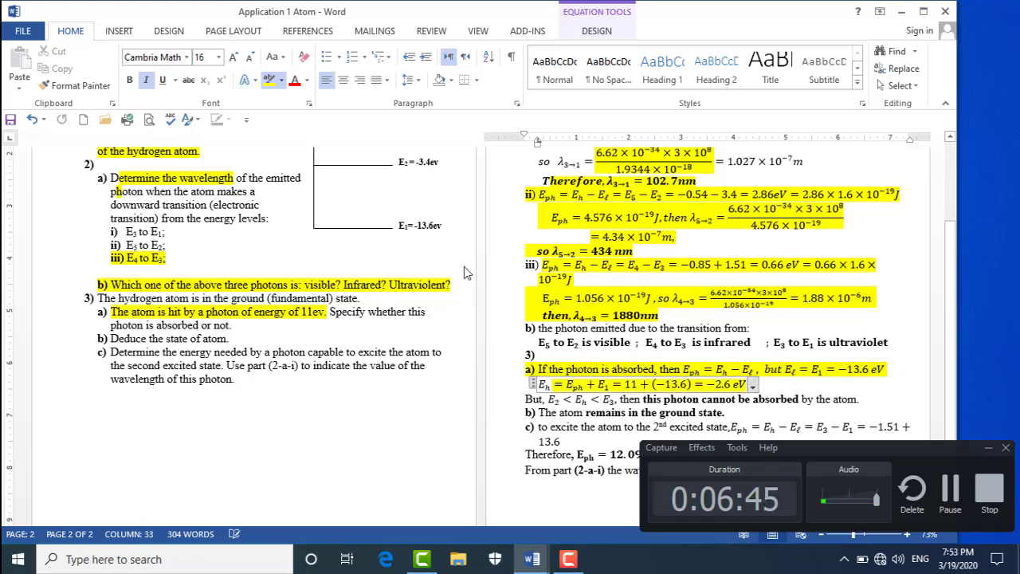
scroll(465, 273, "up", 3)
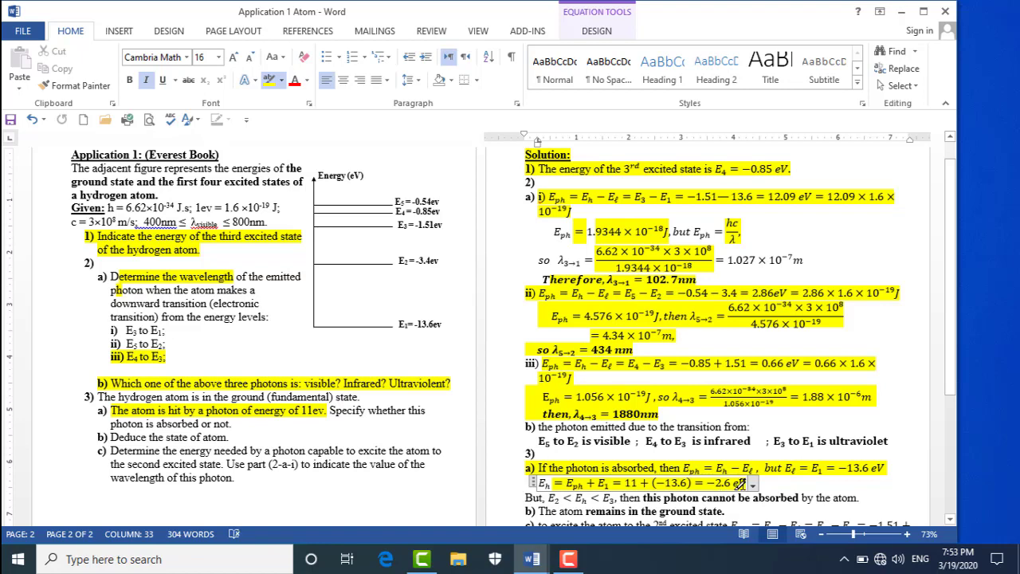
scroll(739, 481, "down", 2)
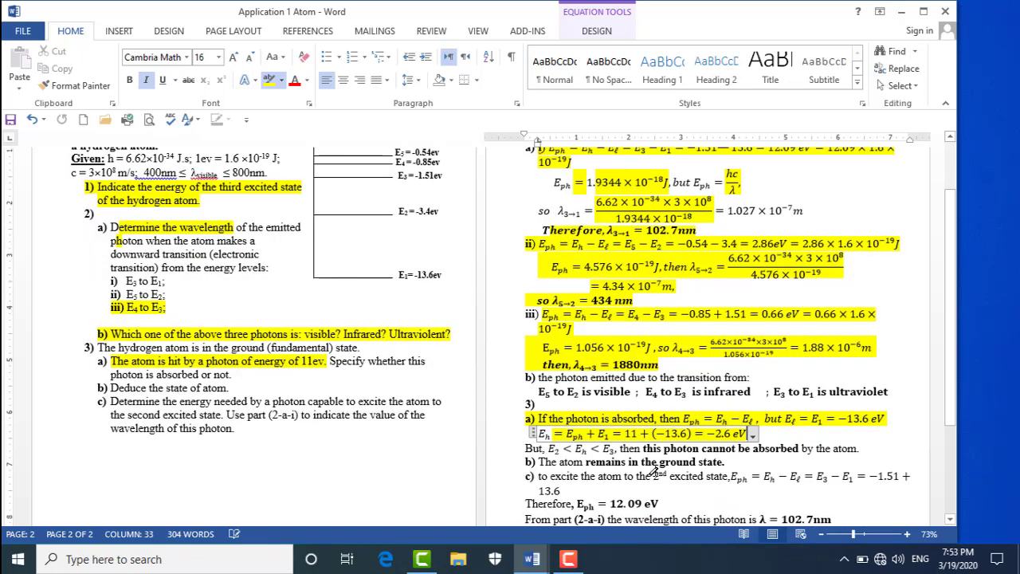
Step: Highlight 'this photon cannot be absorbed', 'Deduce the state of atom.' and answer b)
left_click_drag(643, 448, 813, 448)
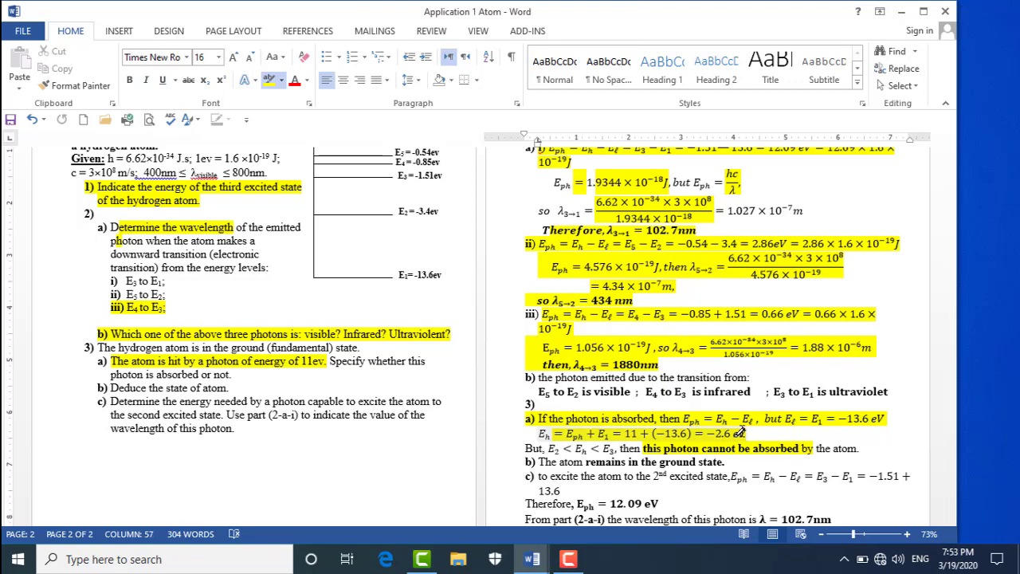
scroll(510, 398, "down", 2)
left_click_drag(112, 338, 242, 336)
left_click_drag(550, 403, 737, 419)
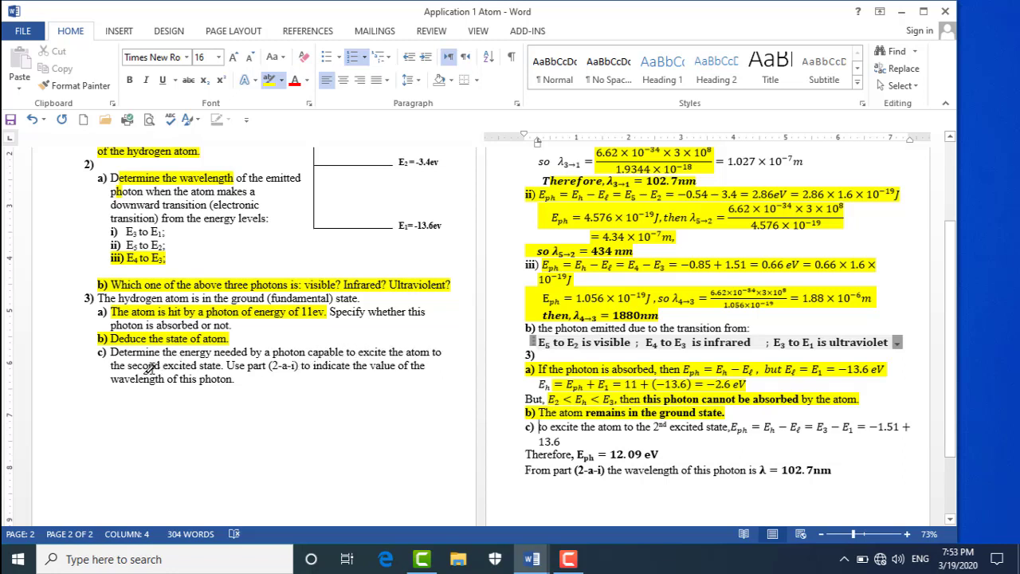
Step: Highlight 'second excited state' in 3c, its equation, and the Eph = 12.09 eV and λ = 102.7nm results
left_click_drag(130, 365, 221, 365)
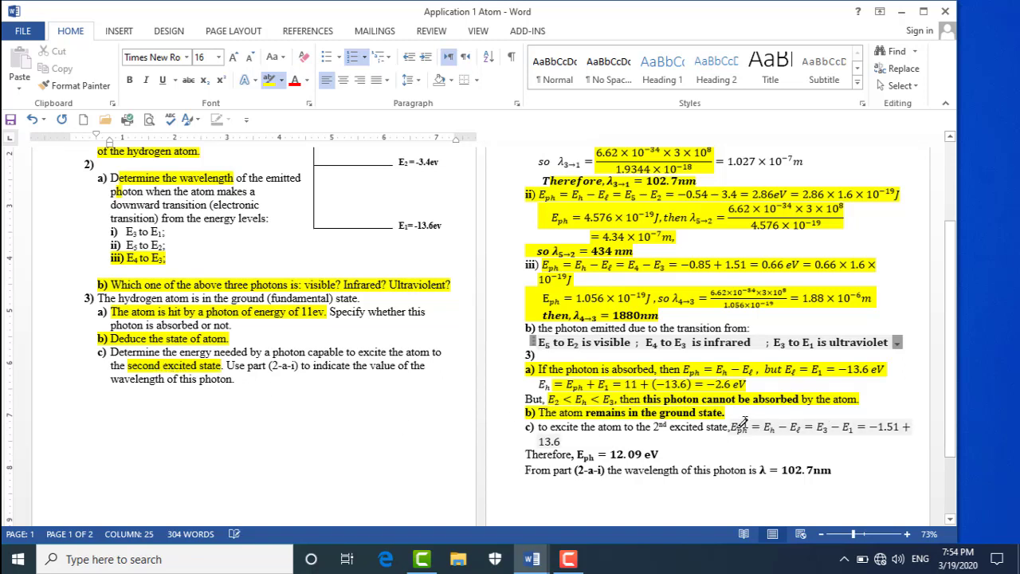
mouse_move(737, 428)
left_mouse_down()
mouse_move(908, 429)
mouse_move(564, 442)
left_mouse_up()
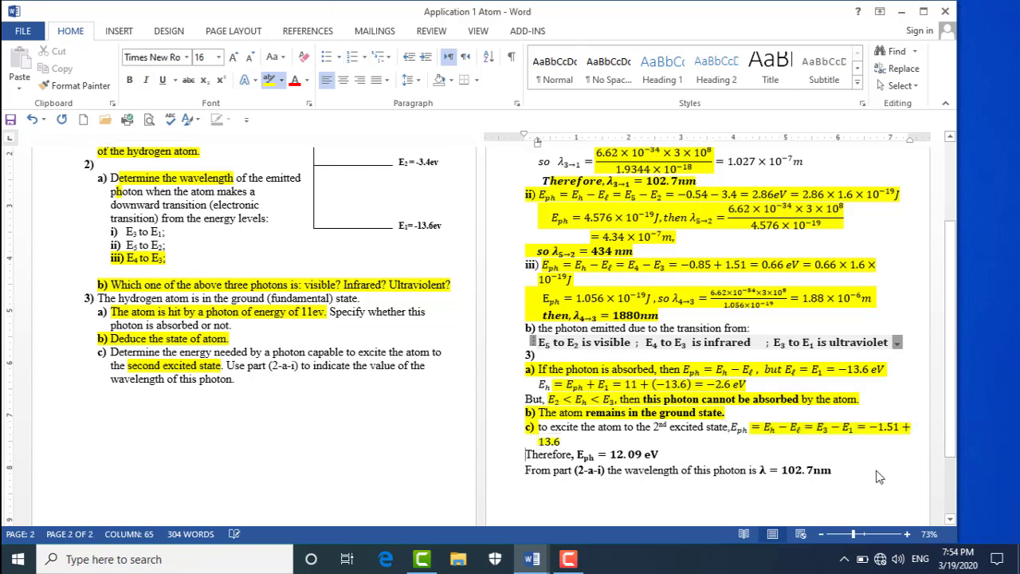
left_click(653, 449)
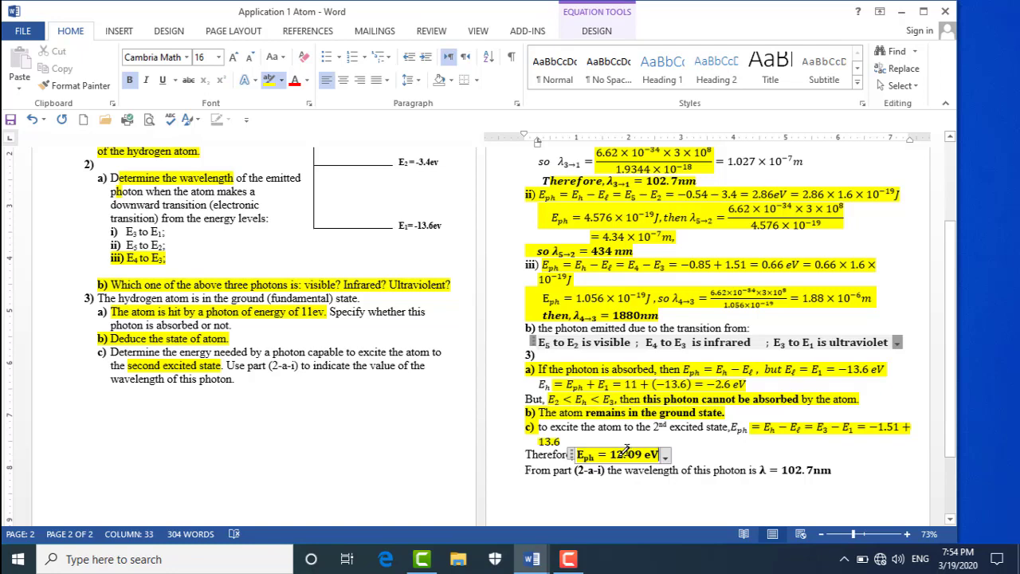
left_click_drag(755, 469, 838, 465)
scroll(104, 223, "up", 1)
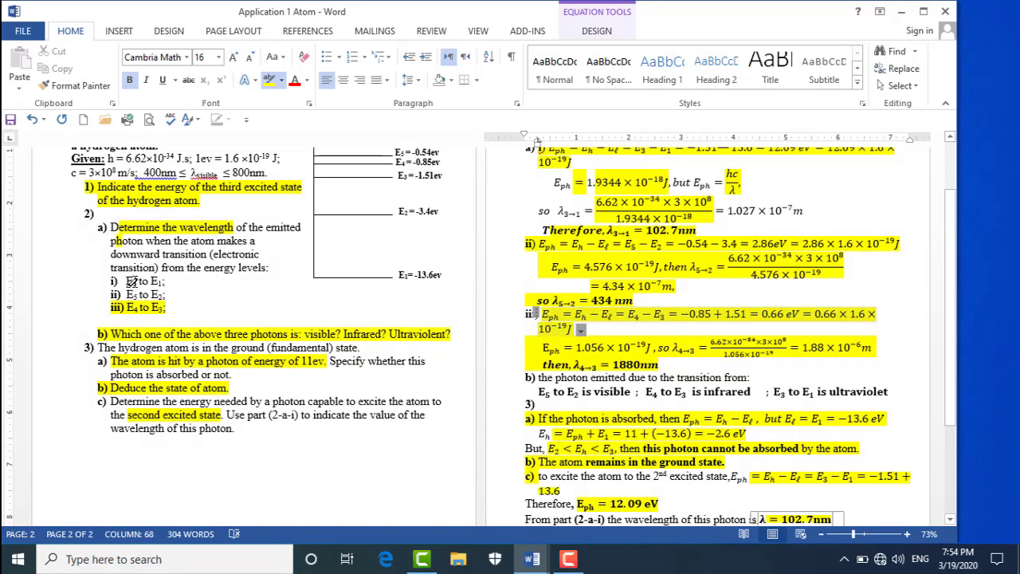
scroll(790, 430, "down", 2)
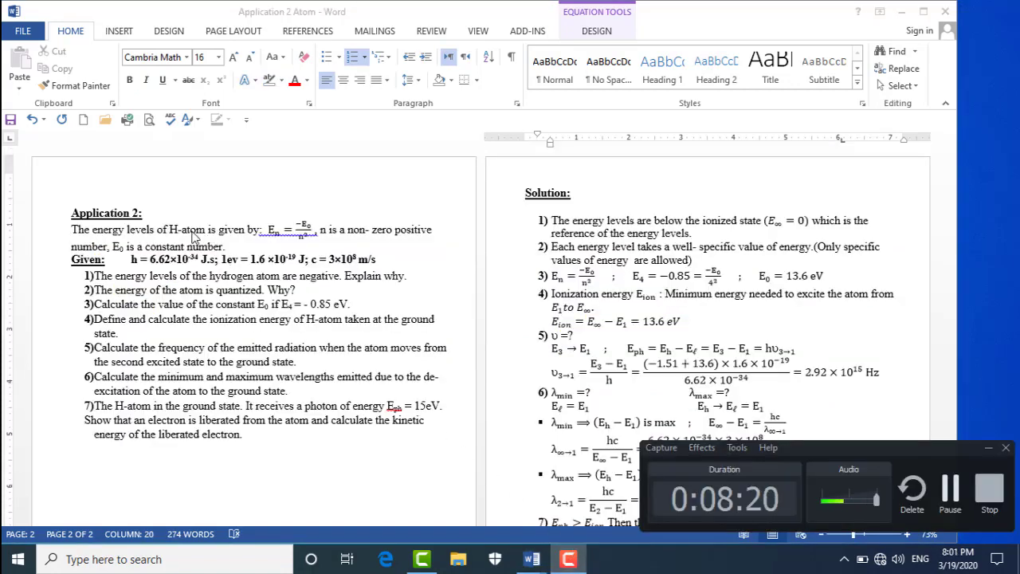
left_click(288, 231)
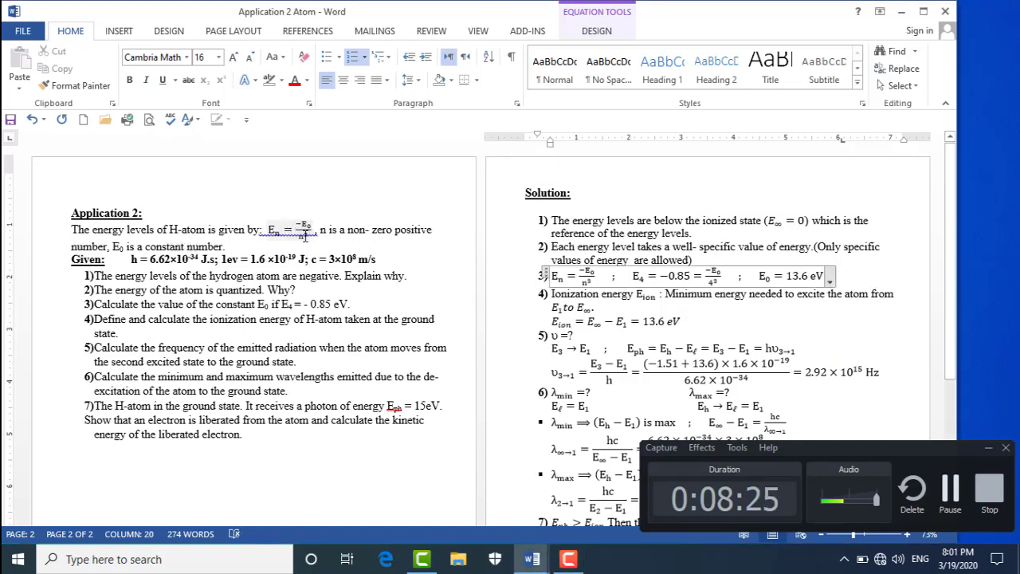
left_click_drag(320, 231, 436, 230)
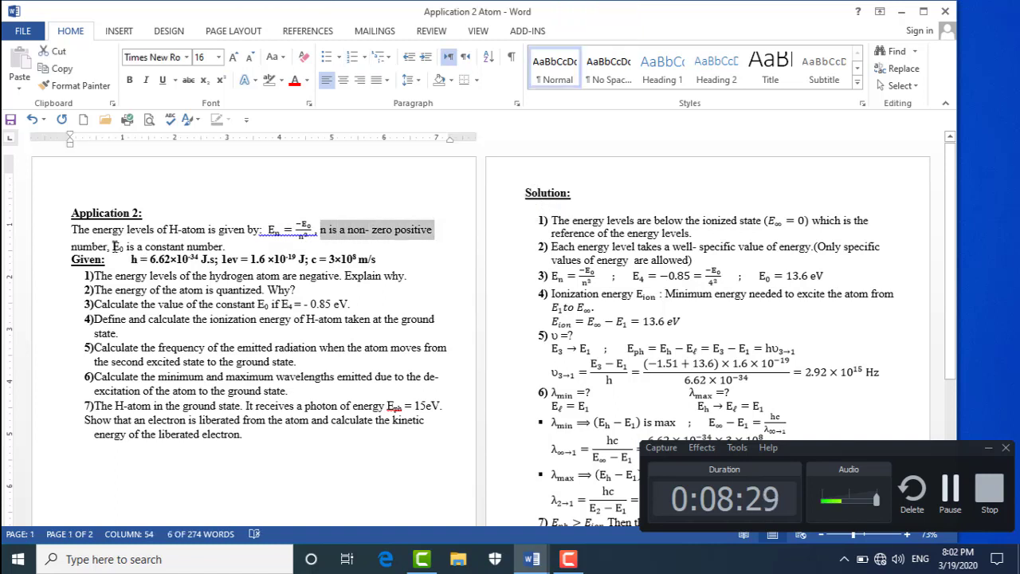
left_click_drag(114, 246, 233, 247)
left_click(107, 261)
left_click_drag(107, 261, 376, 259)
left_click_drag(94, 275, 414, 282)
left_click(655, 233)
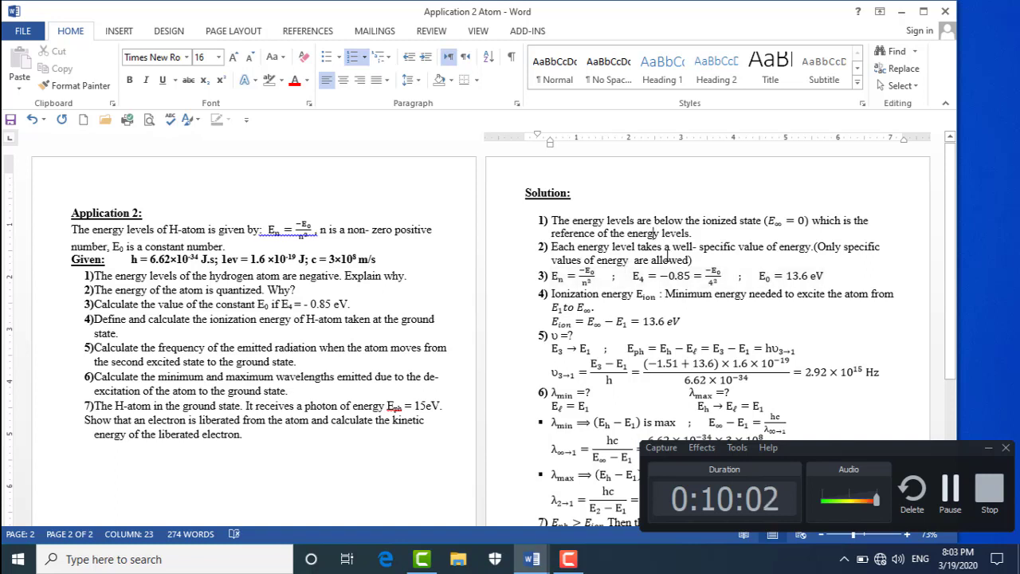
triple_click(94, 304)
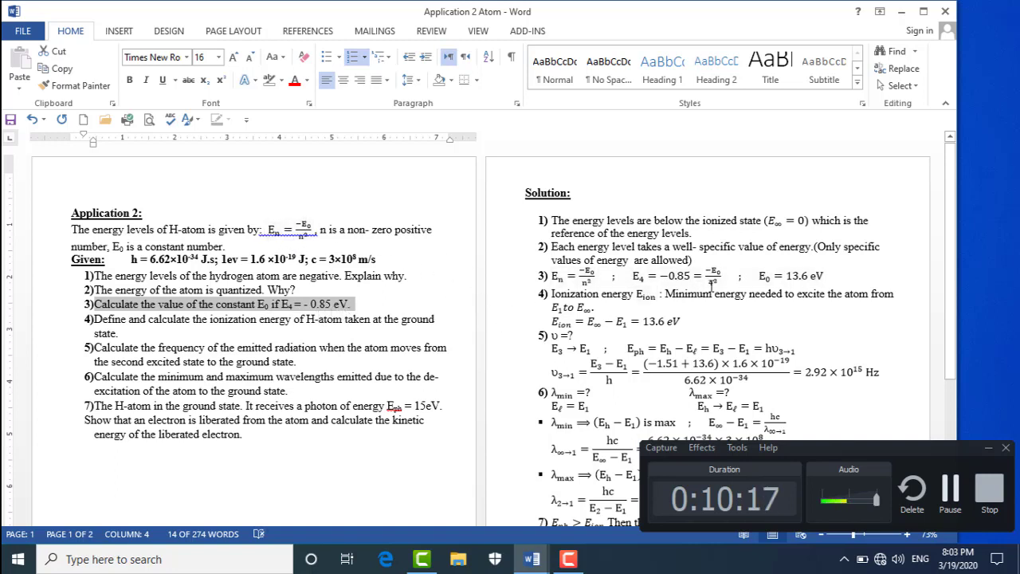
left_click(769, 275)
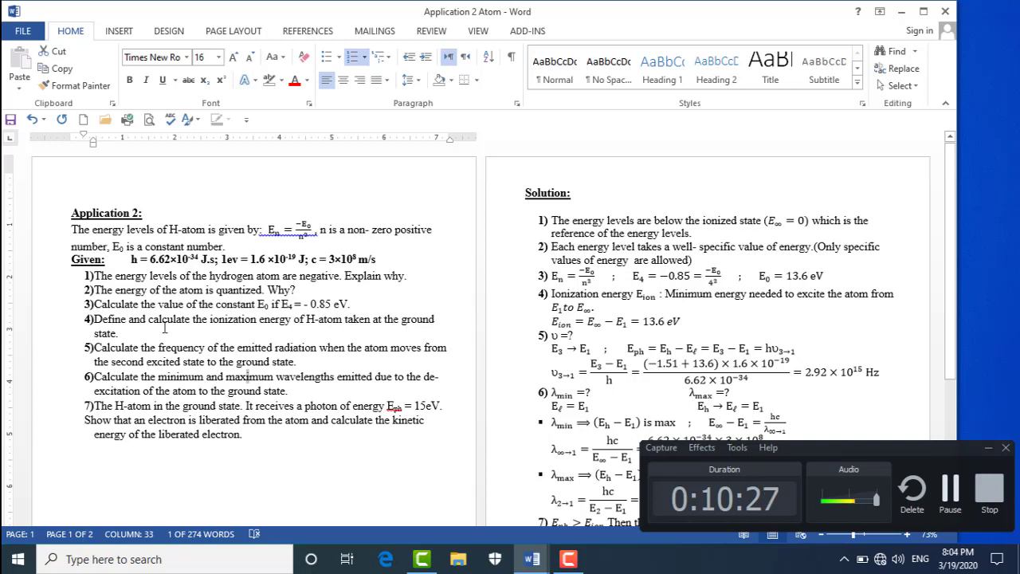
left_click_drag(552, 293, 658, 295)
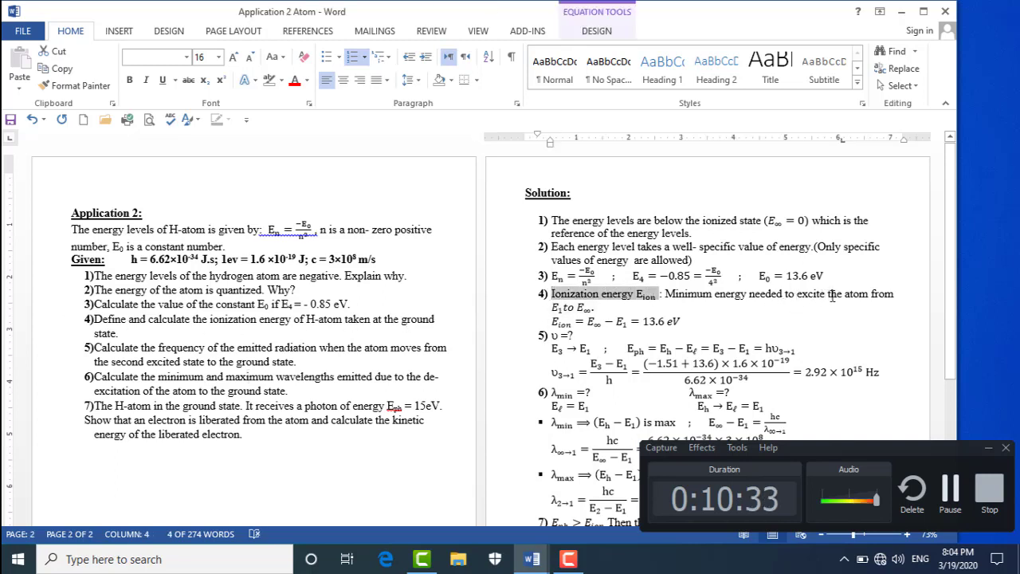
left_click(552, 307)
left_click_drag(551, 308, 591, 311)
left_click(580, 307)
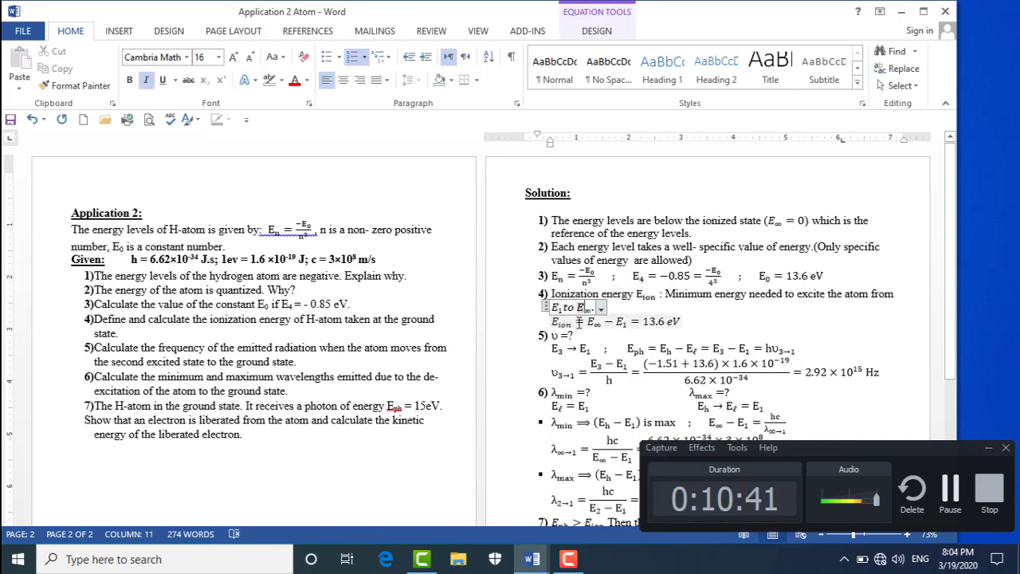
left_click_drag(684, 321, 642, 321)
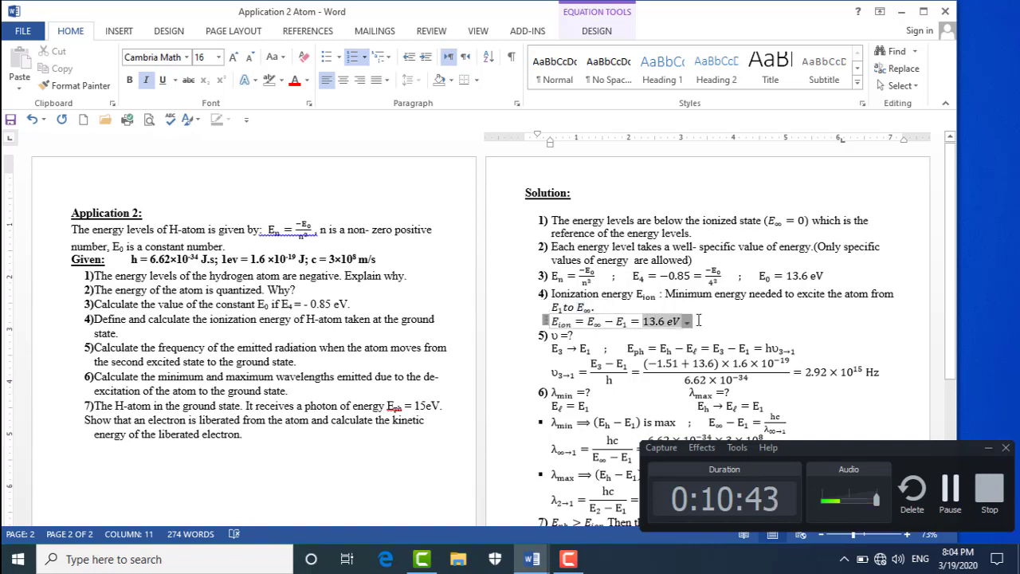
left_click(598, 359)
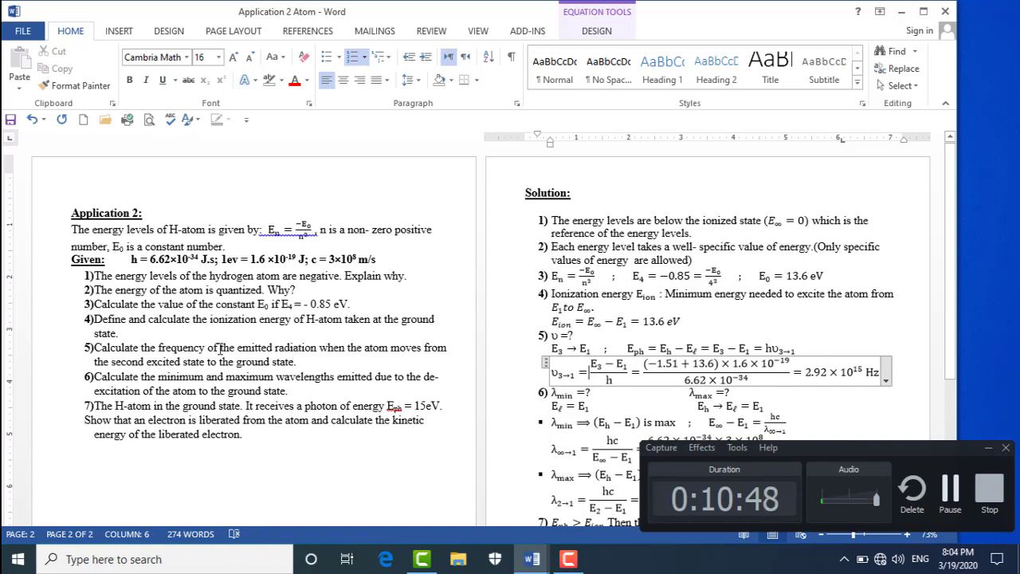
left_click_drag(237, 348, 317, 348)
left_click_drag(96, 348, 207, 348)
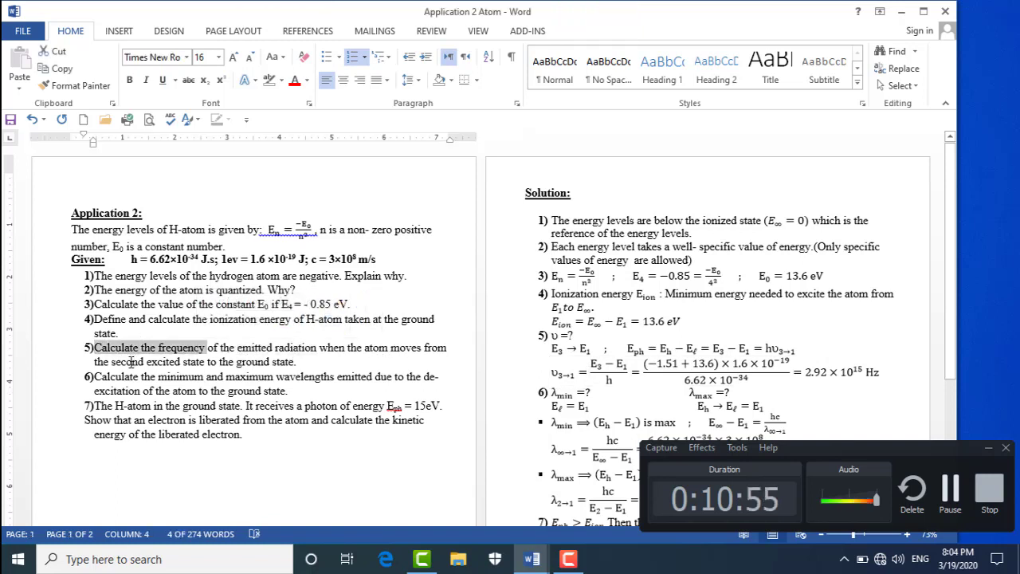
left_click(556, 349)
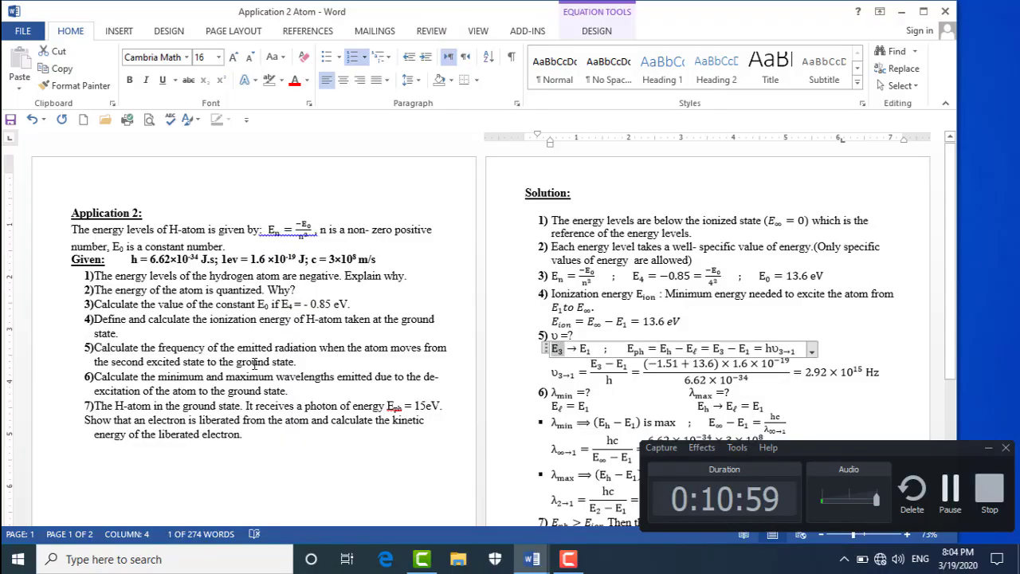
left_click(553, 371)
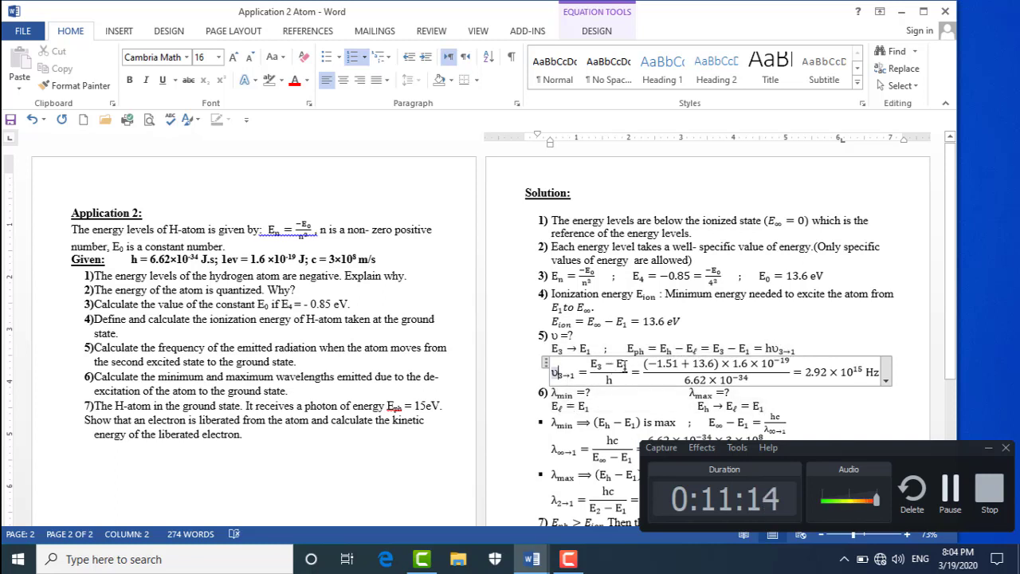
left_click_drag(799, 369, 809, 405)
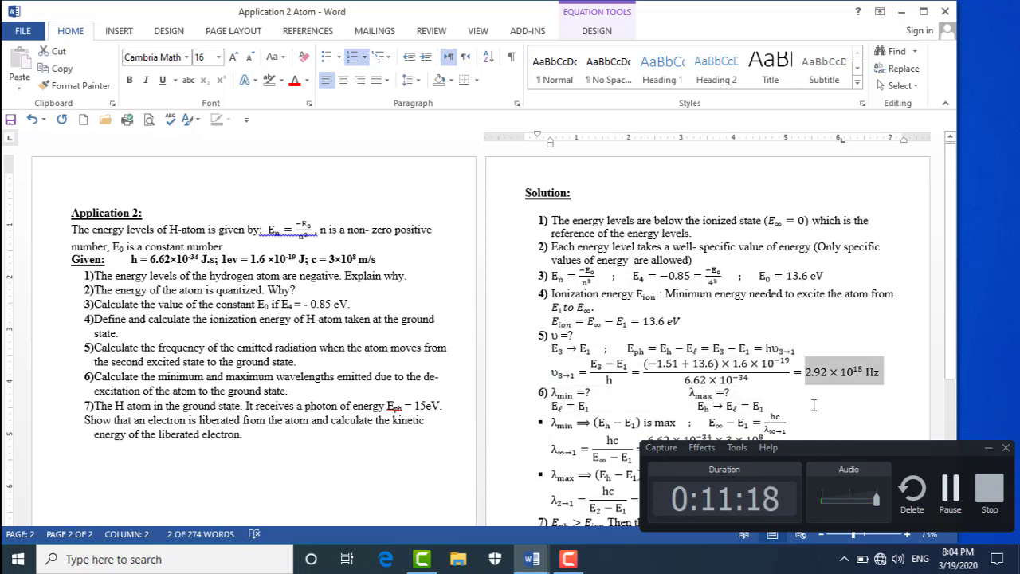
scroll(789, 408, "down", 2)
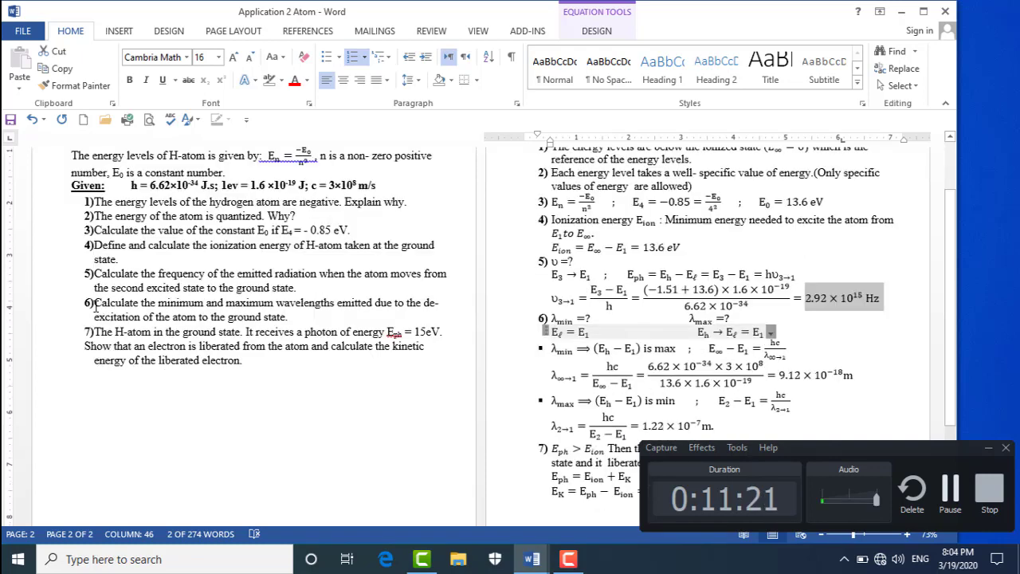
left_click_drag(96, 303, 317, 303)
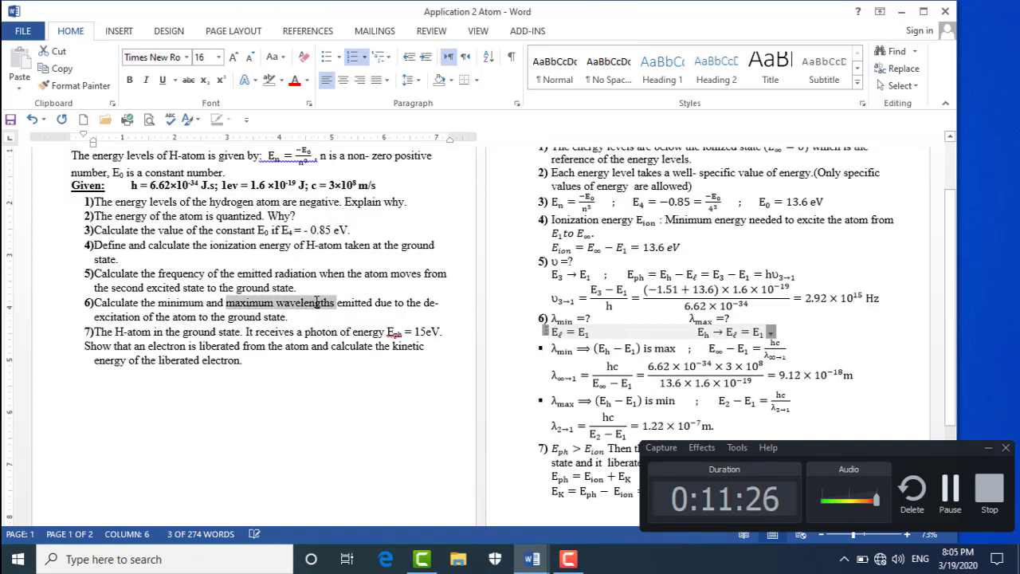
left_click_drag(316, 302, 321, 303)
left_click_drag(228, 316, 284, 317)
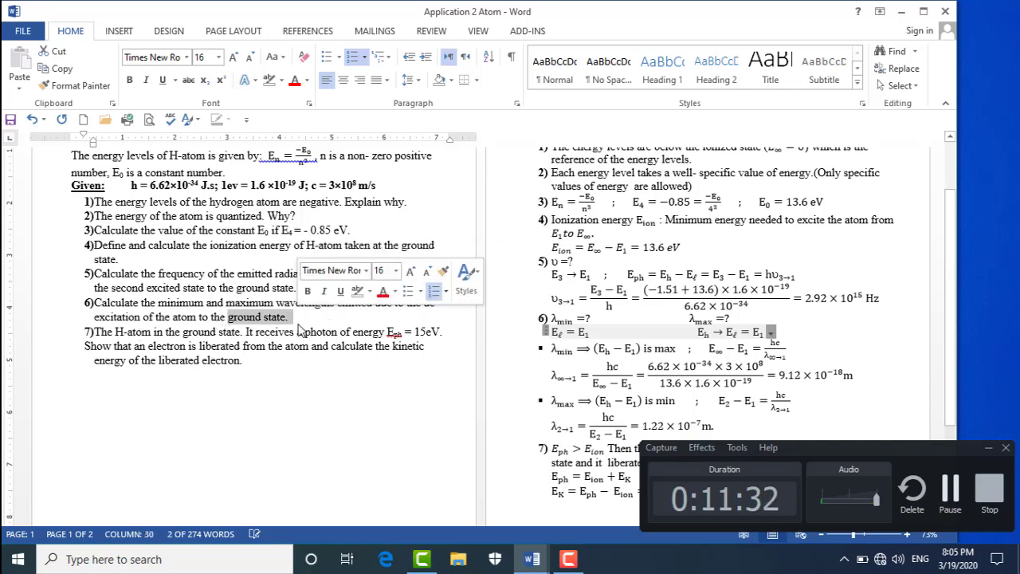
left_click_drag(158, 303, 205, 302)
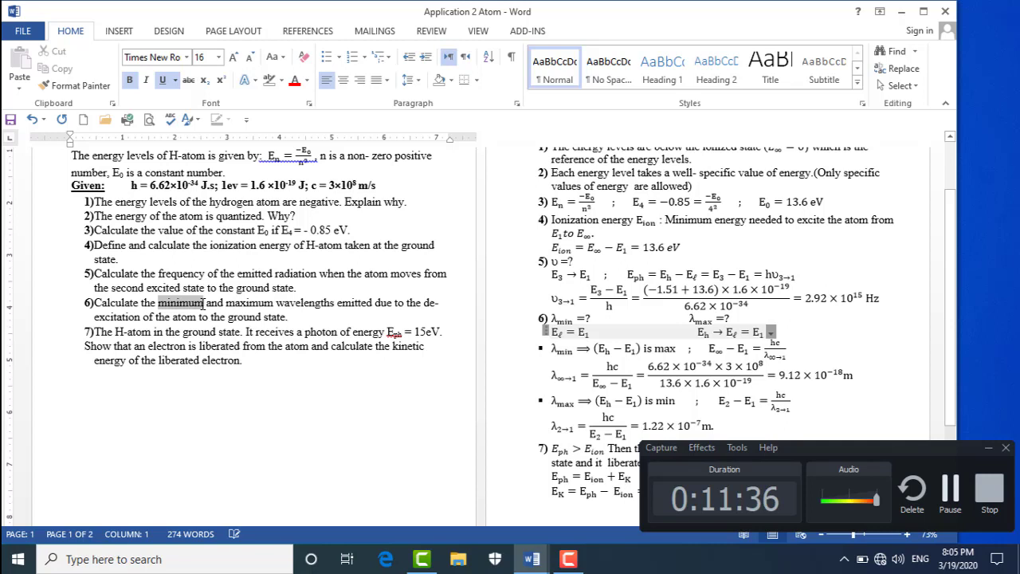
left_click_drag(212, 316, 266, 317)
left_click(278, 345)
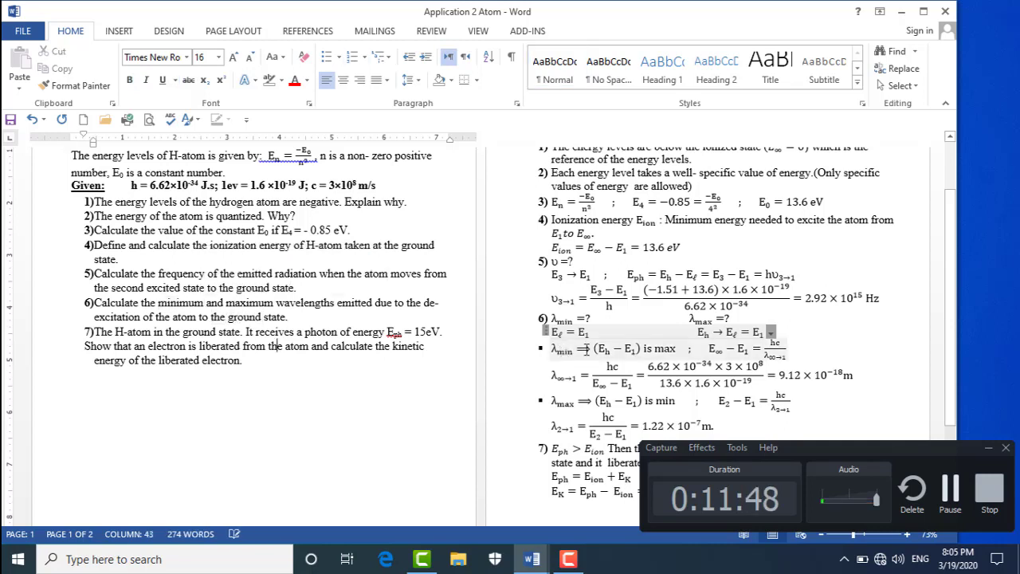
left_click_drag(565, 350, 679, 354)
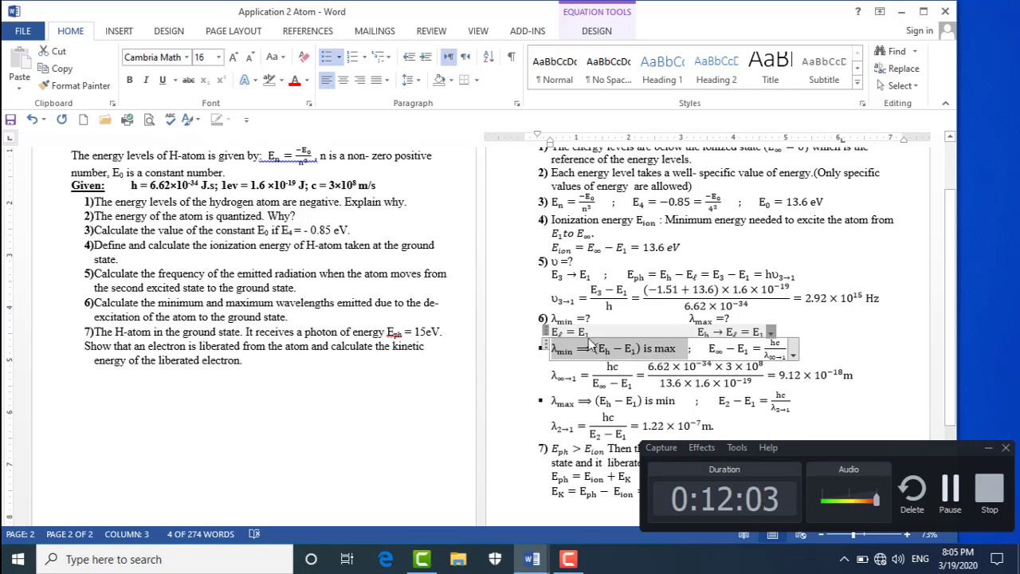
left_click(621, 351)
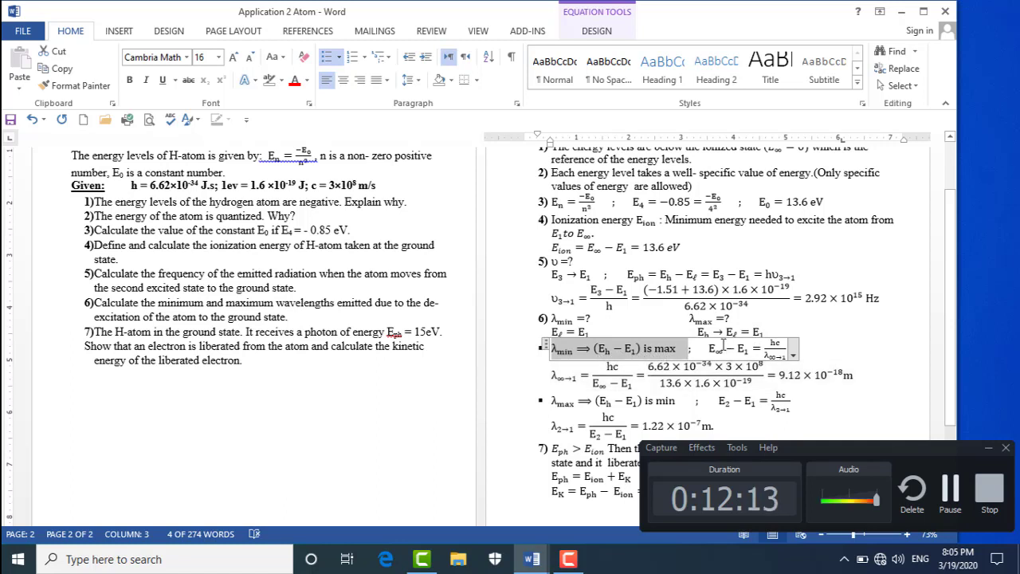
left_click(720, 348)
double_click(719, 348)
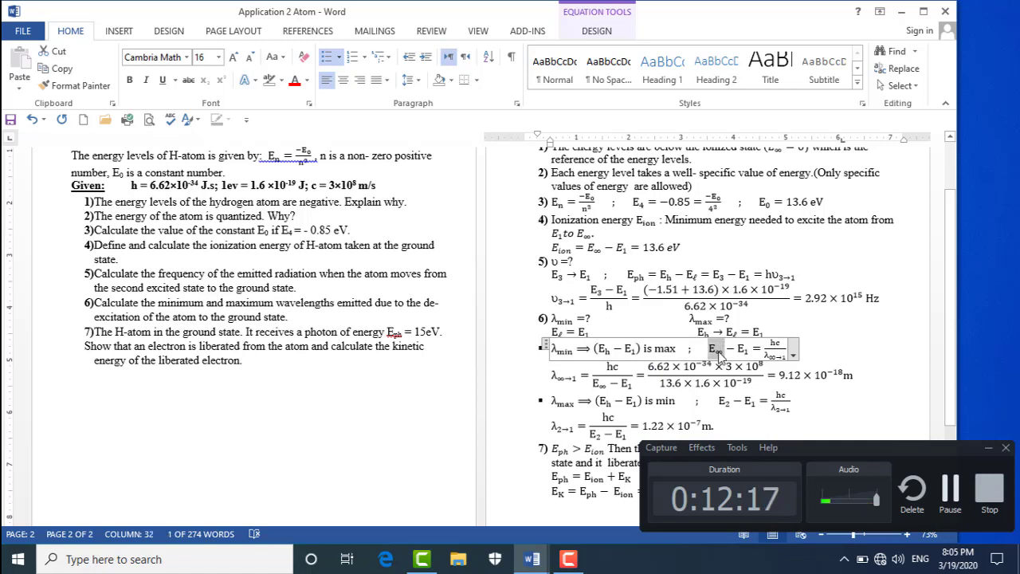
scroll(719, 348, "down", 1)
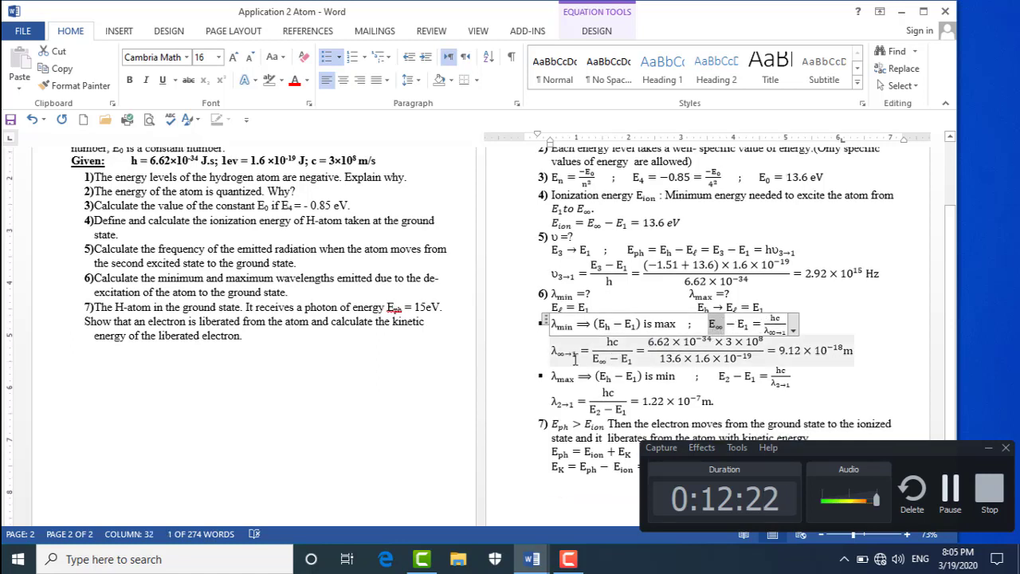
left_click(775, 342)
left_click(783, 348)
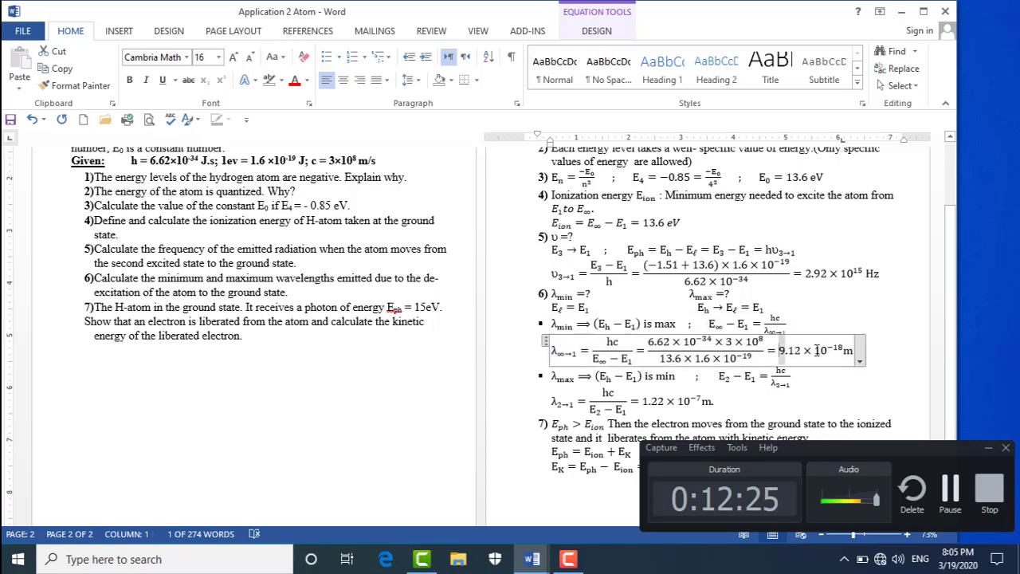
scroll(783, 349, "down", 1)
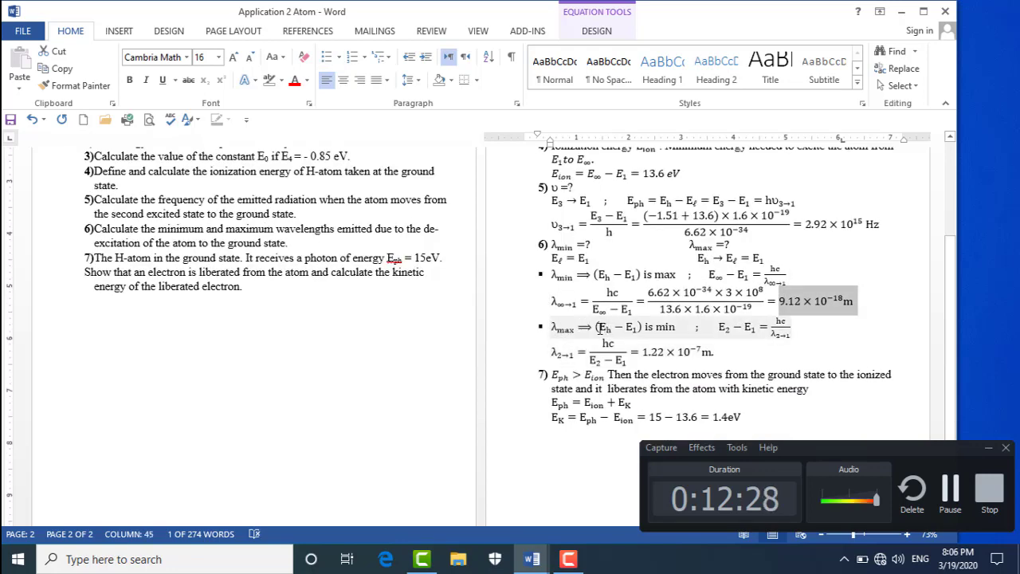
left_click(604, 327)
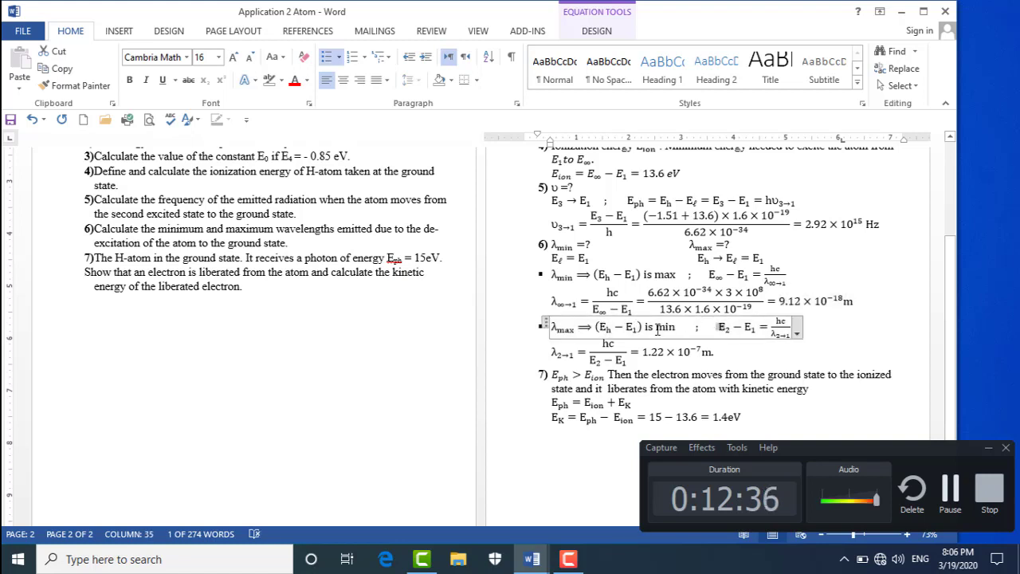
left_click_drag(642, 352, 715, 352)
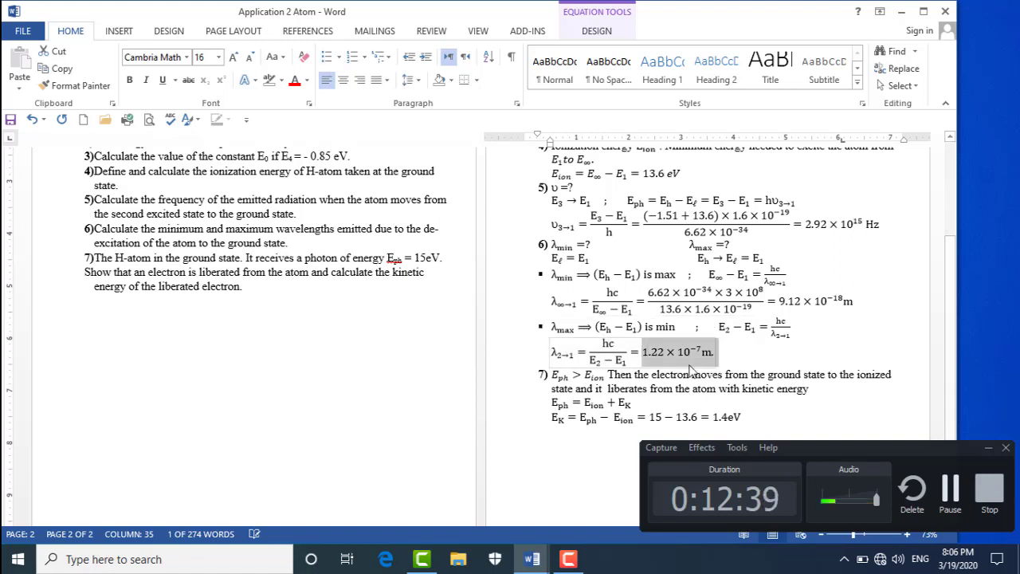
scroll(112, 209, "down", 1)
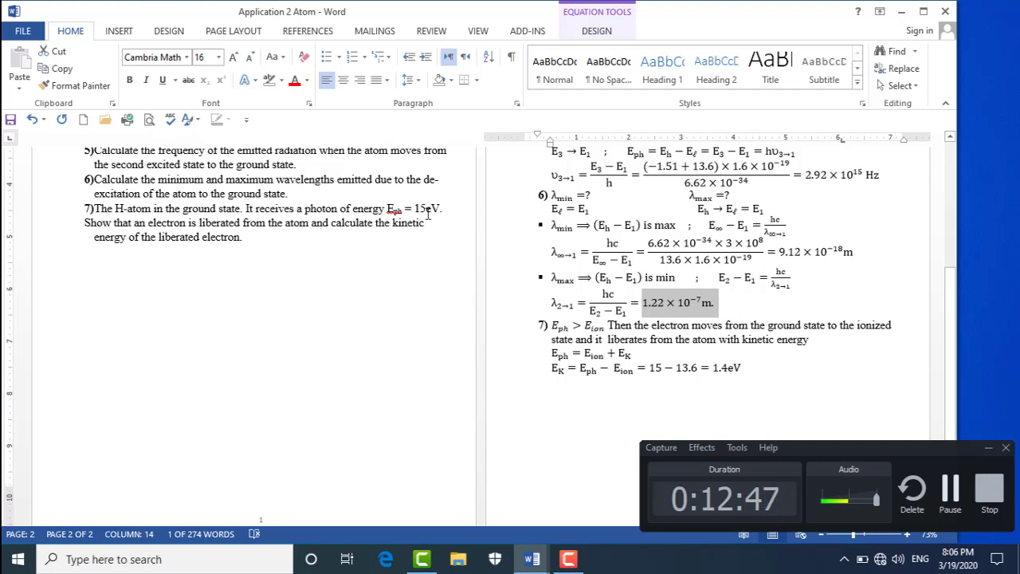
Step: Make the 'Eph = 15eV.' text in question 7 red
left_click_drag(388, 208, 443, 209)
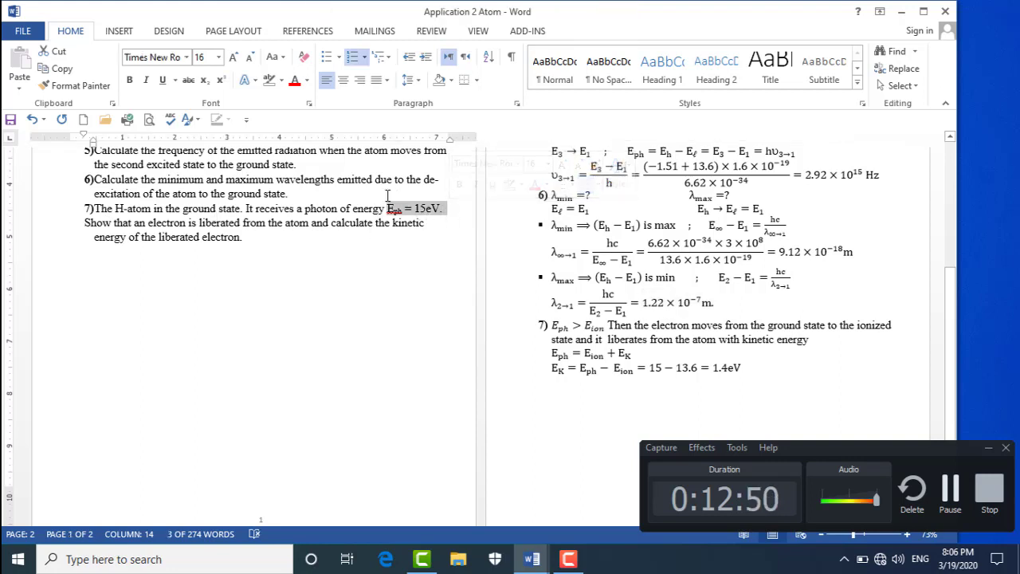
left_click(294, 80)
left_click(76, 284)
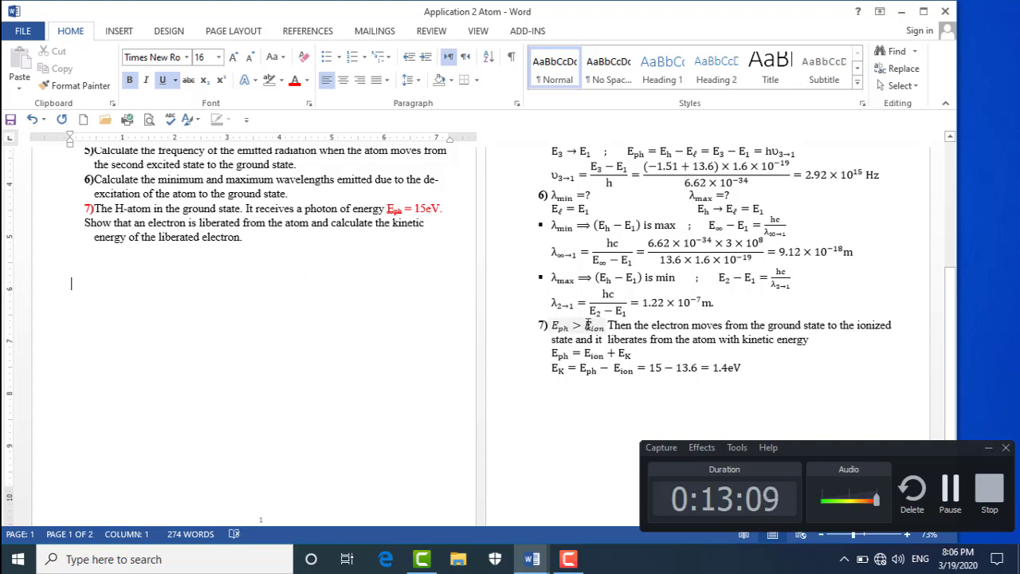
Step: Highlight the electron-liberation sentence and the Eph = Eion + EK equation in question 7's solution
scroll(588, 325, "up", 1)
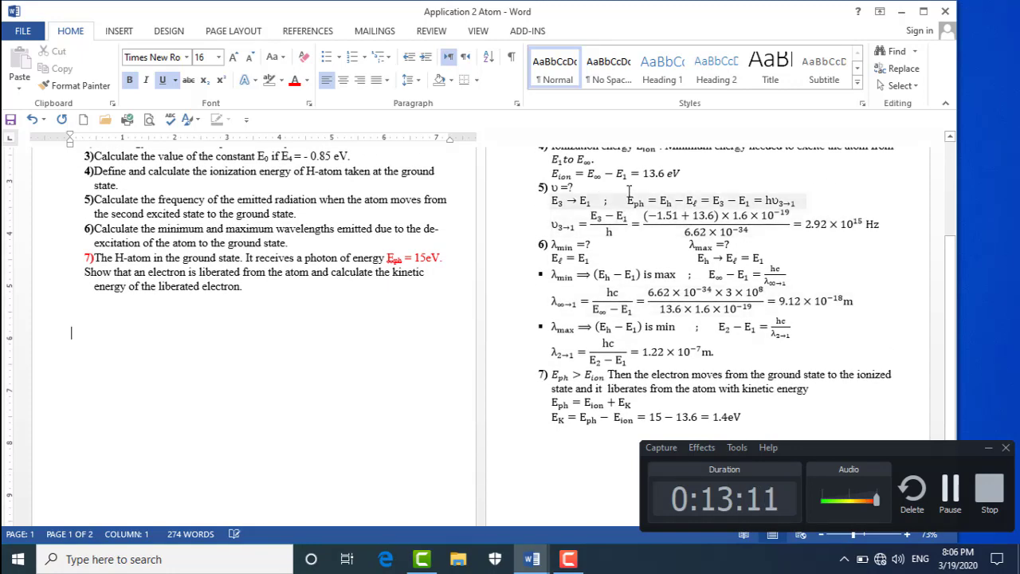
left_click(642, 174)
left_click(605, 403)
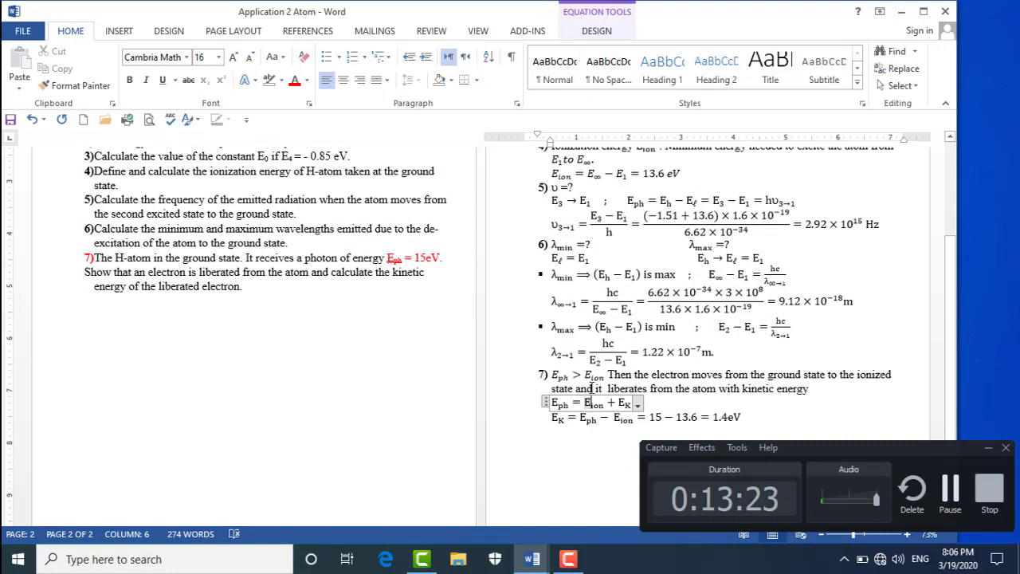
mouse_move(595, 388)
left_mouse_down()
mouse_move(847, 394)
mouse_move(550, 402)
mouse_move(637, 404)
mouse_move(551, 417)
mouse_move(753, 419)
mouse_move(785, 431)
left_mouse_up()
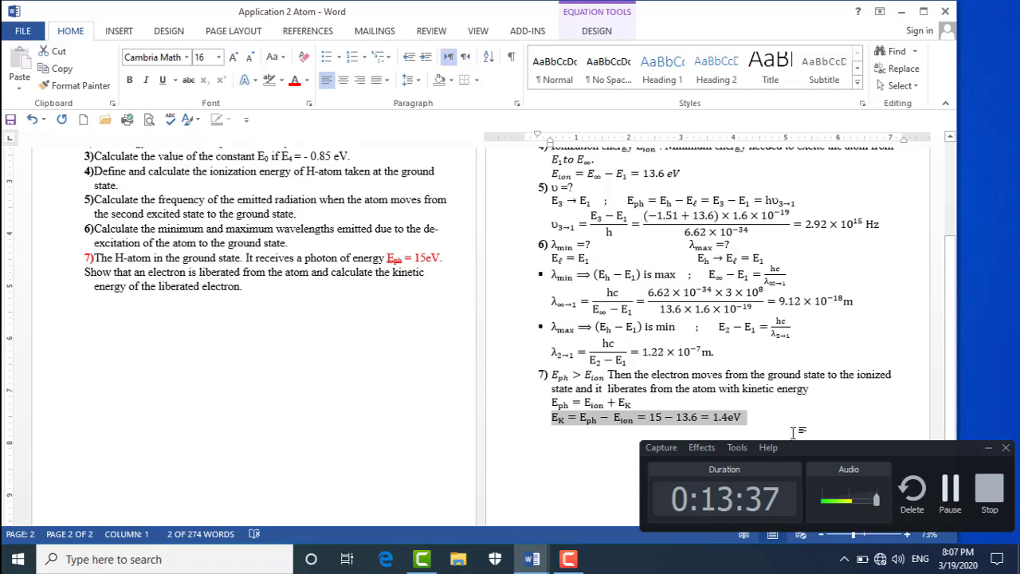